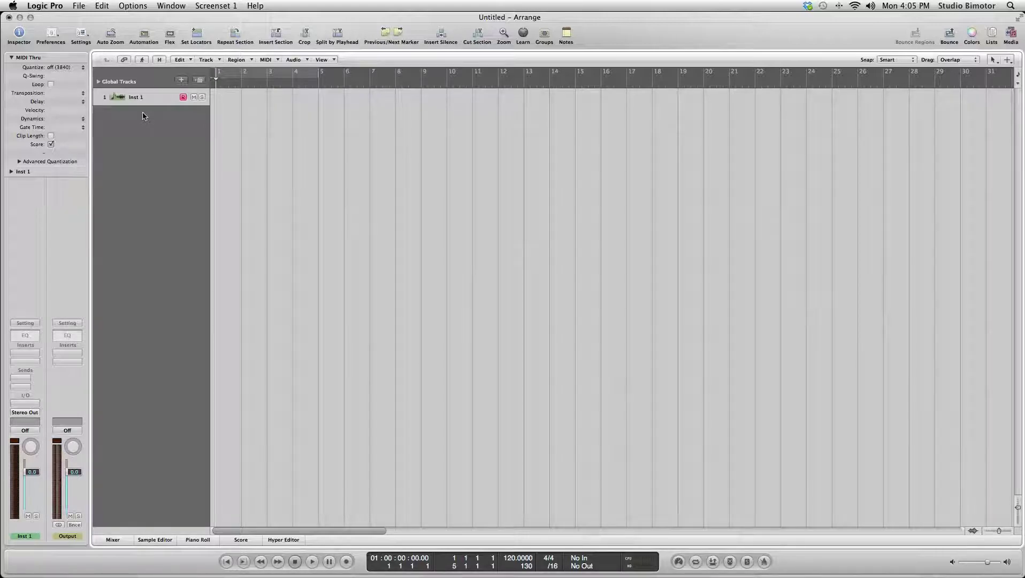
Load a stereo ES E (Ensemble Synth) on Inst 1 and lower its Attack slider to the minimum
left_click(9, 59)
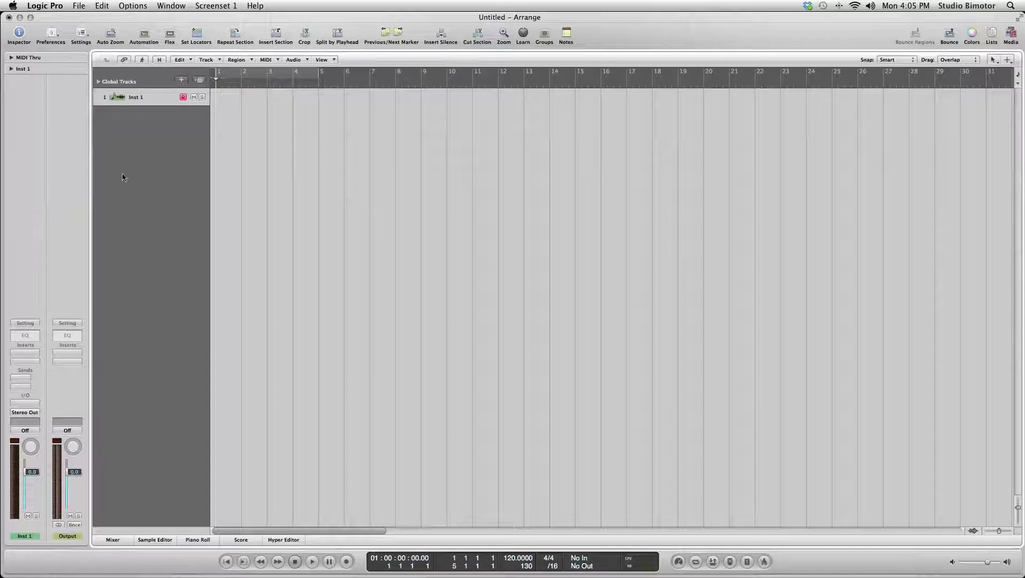
left_click(20, 405)
mouse_move(32, 425)
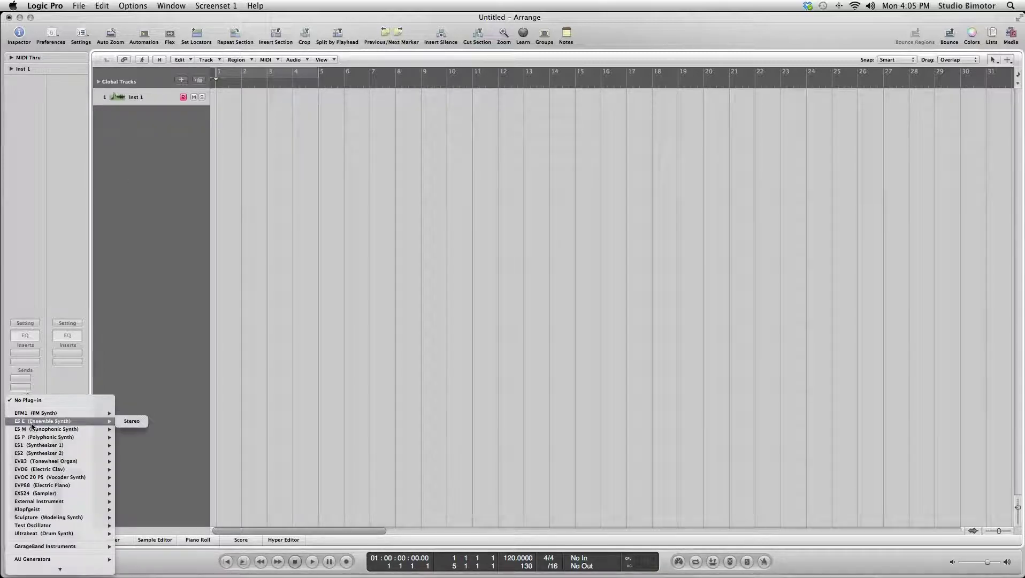
left_click(131, 421)
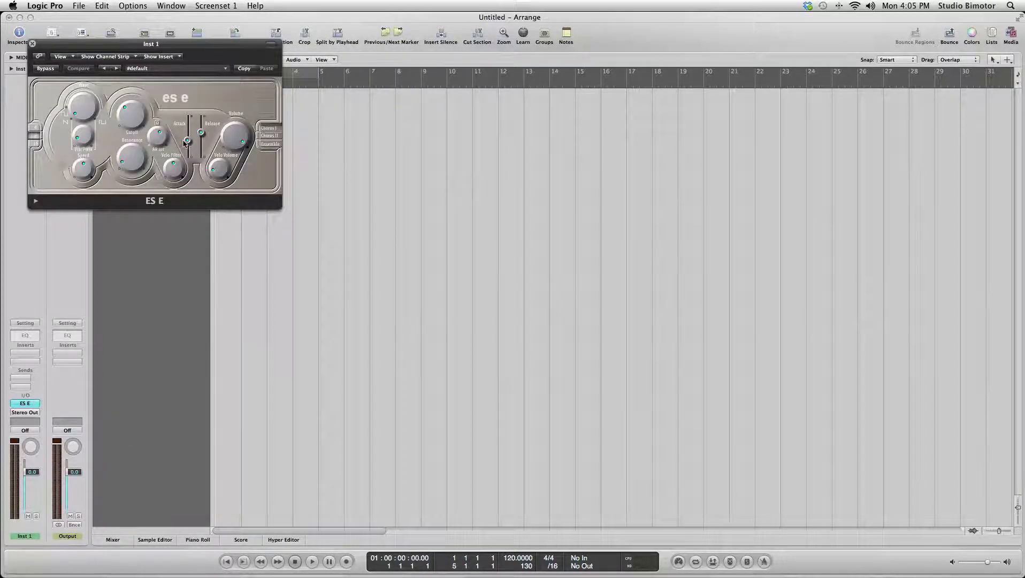
left_click_drag(187, 142, 187, 156)
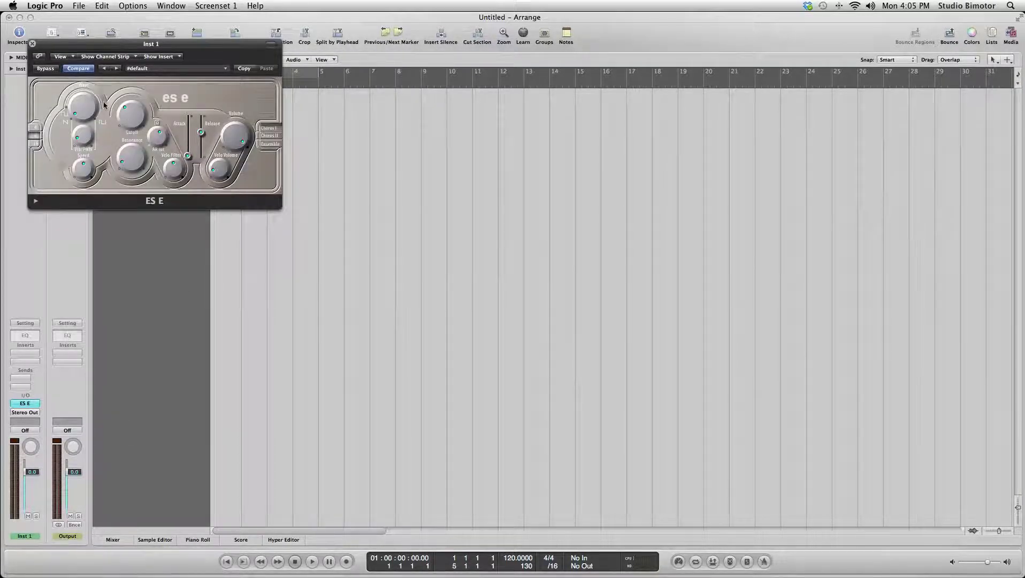
left_click(32, 43)
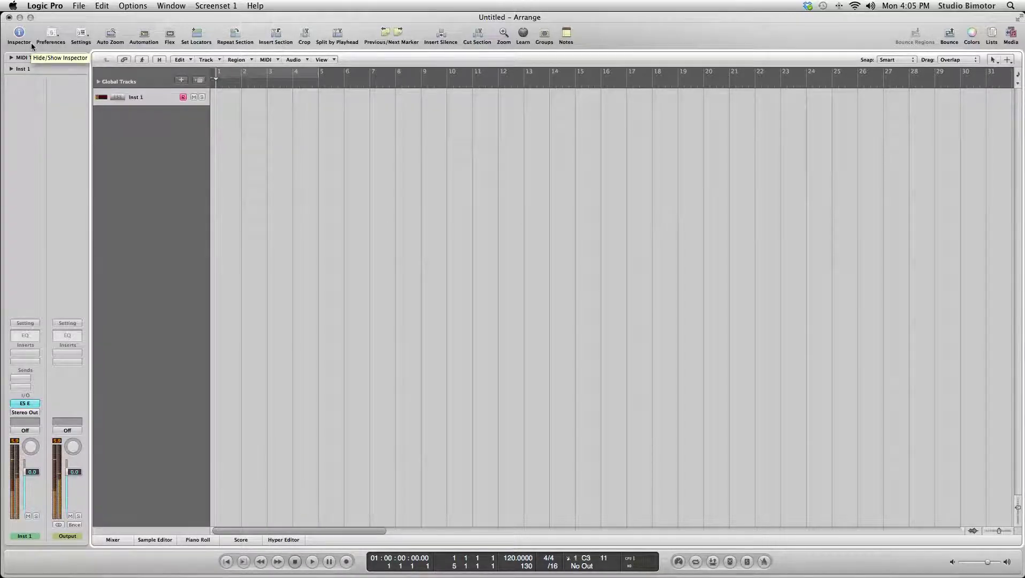
Create a second software instrument track below Inst 1 and load Ultrabeat (Drum Synth) on it
double_click(144, 113)
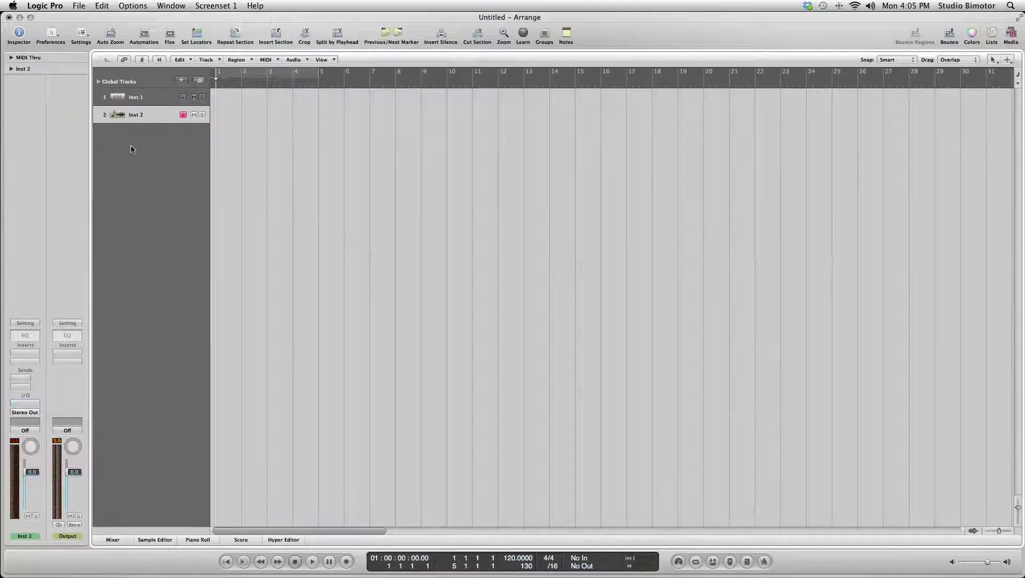
left_click(24, 402)
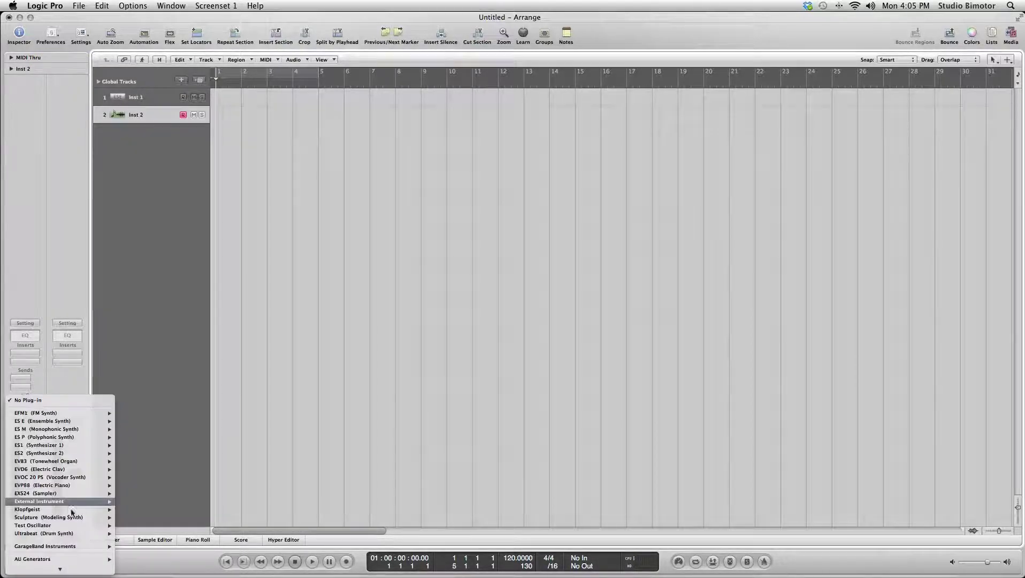
left_click(139, 534)
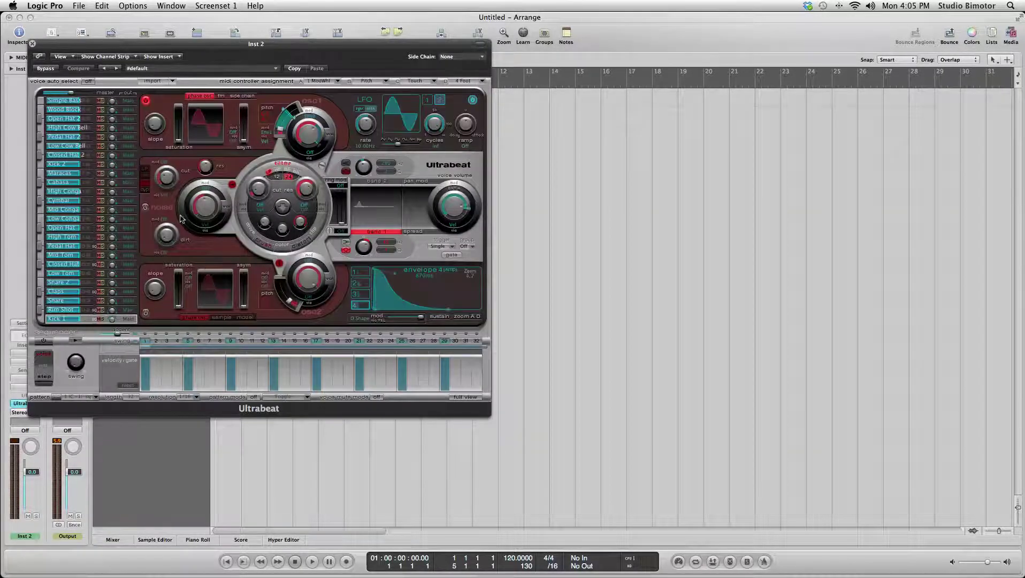
left_click_drag(90, 46, 448, 26)
left_click(388, 24)
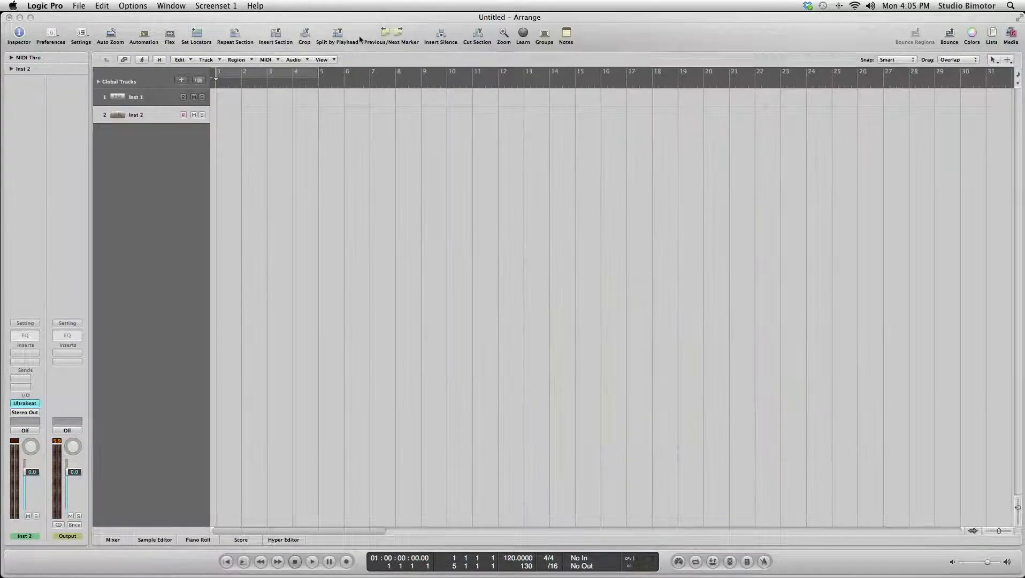
Add a send to Bus 1 on Inst 1 and rename the resulting aux channel as Side Chain
left_click(157, 97)
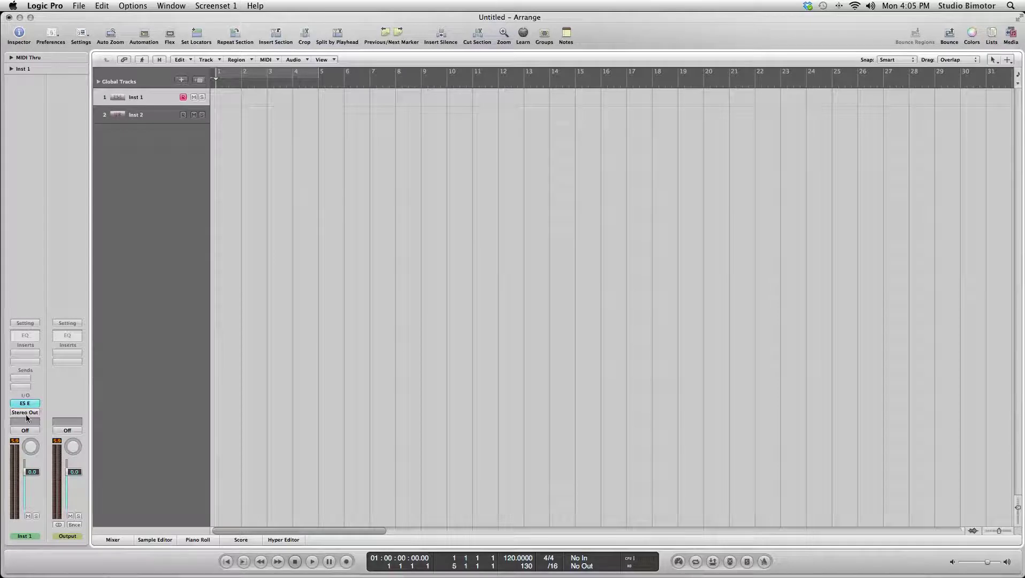
left_click(23, 380)
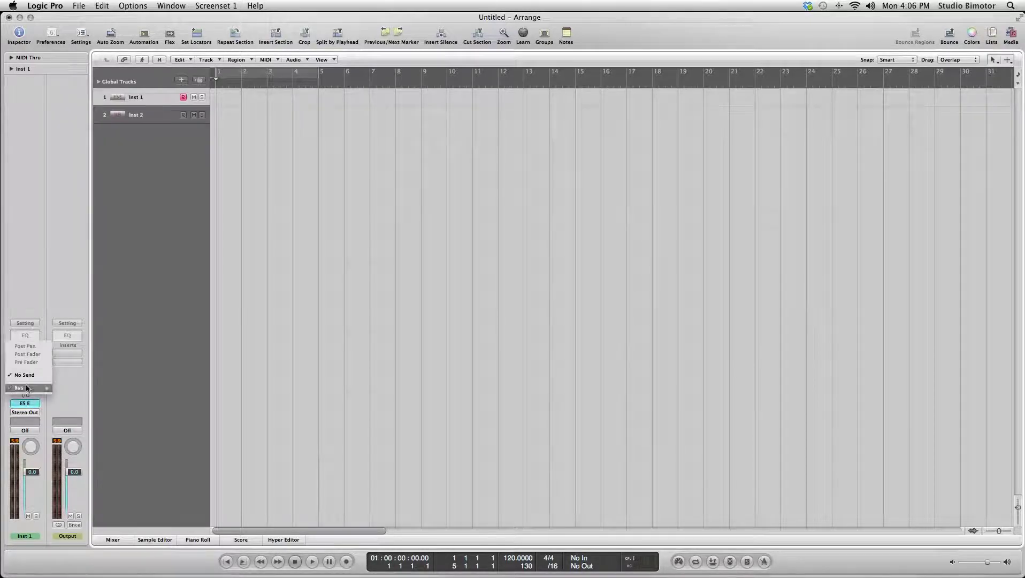
mouse_move(29, 388)
left_click(68, 303)
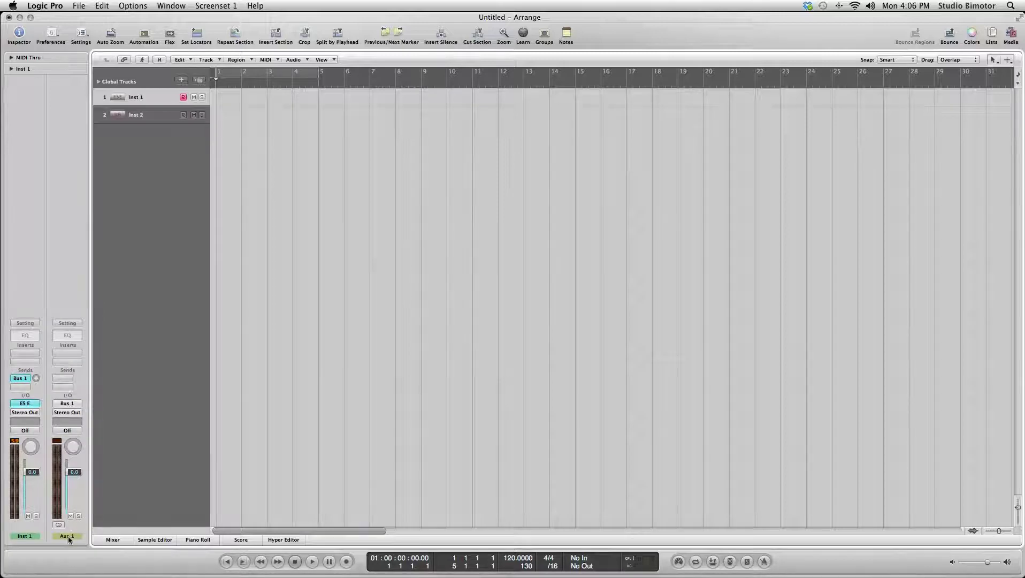
double_click(68, 536)
type("Side Chain")
key("Return")
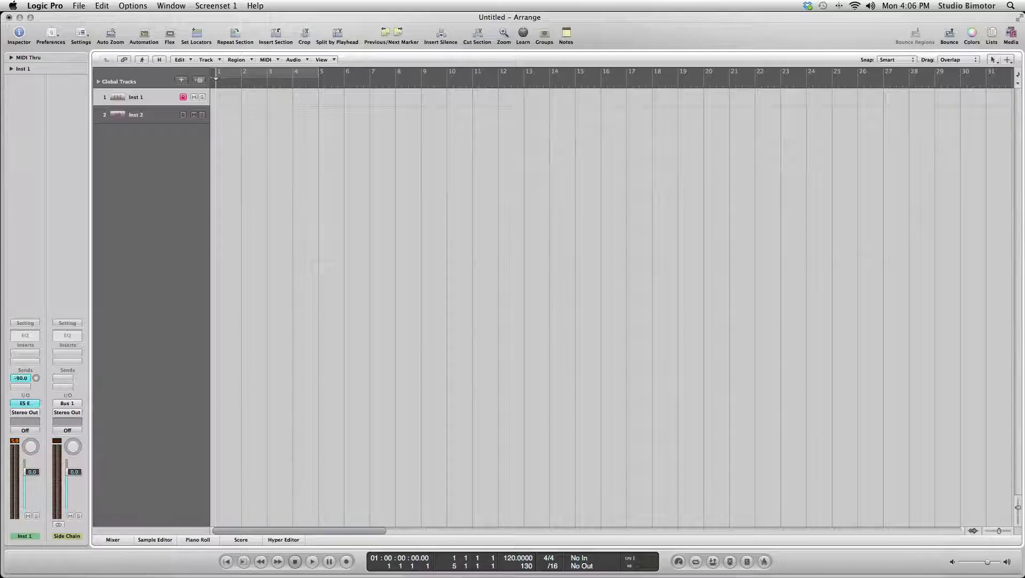
Raise the level of Inst 1's Bus 1 send and remove the track's Stereo Out assignment
left_click_drag(36, 378, 36, 348)
left_click(36, 378, "alt")
left_click(22, 415)
left_click(28, 425)
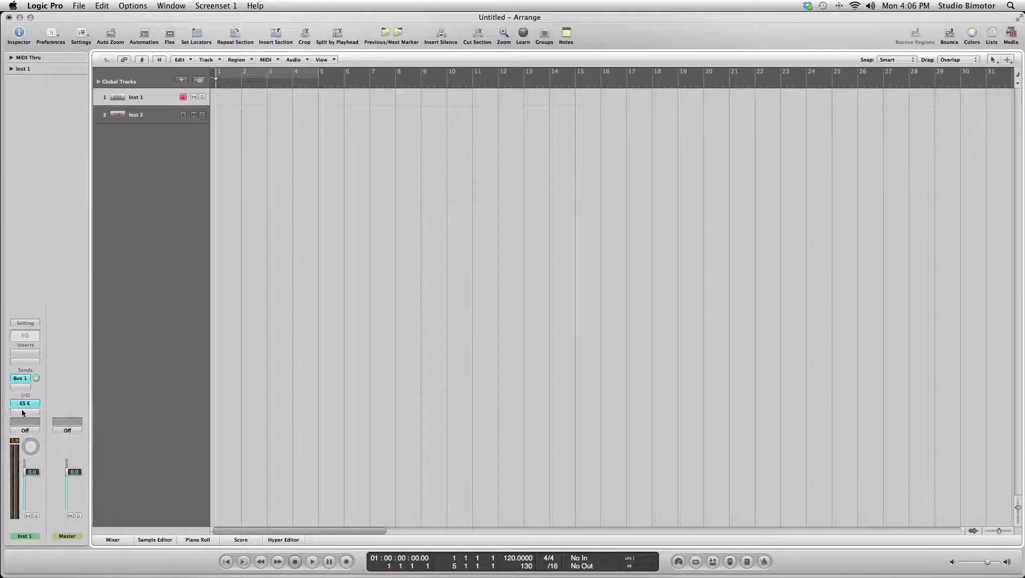
Show the Side Chain aux fed by Inst 1's Bus 1 send and mute it
left_click(22, 379)
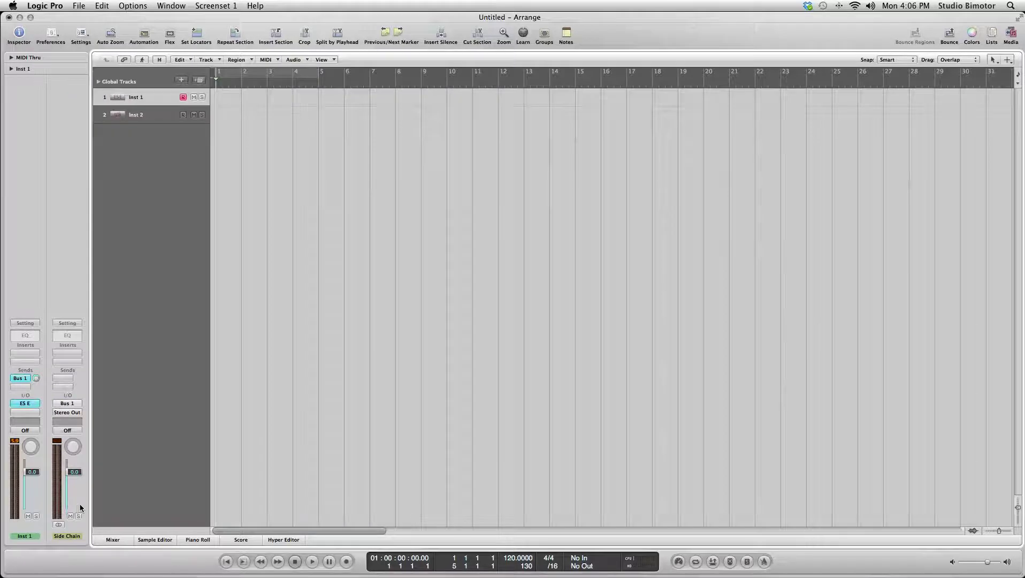
left_click(71, 516)
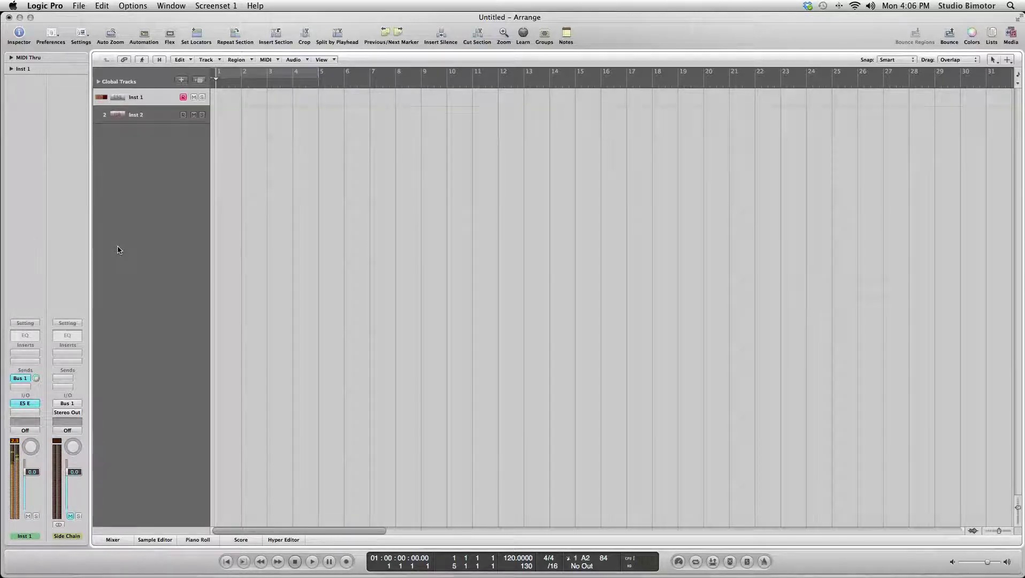
In Inst 2's Ultrabeat, choose Bus 1 as the side chain source and switch oscillator 1 to side chain mode
left_click(137, 115)
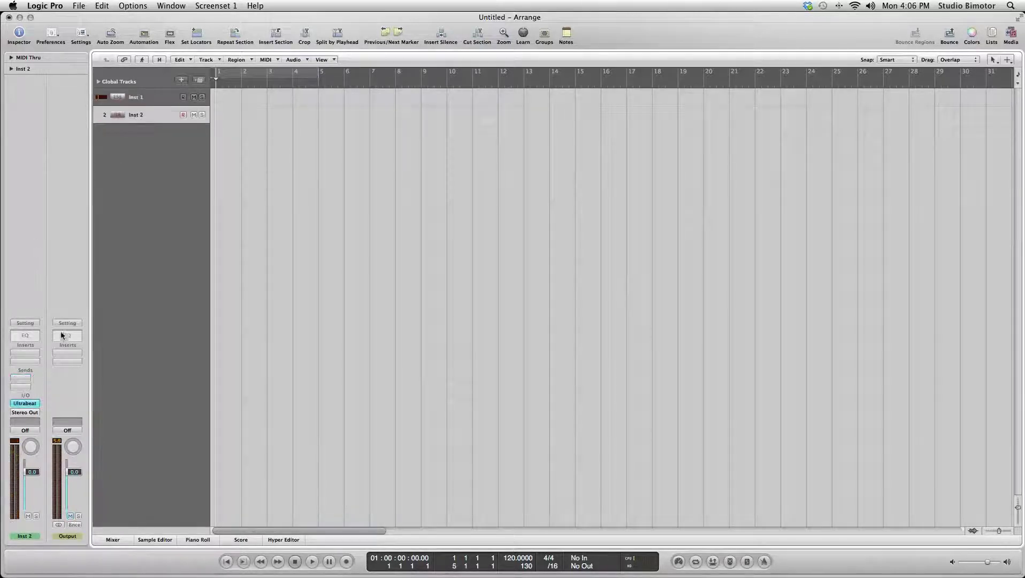
left_click(25, 404)
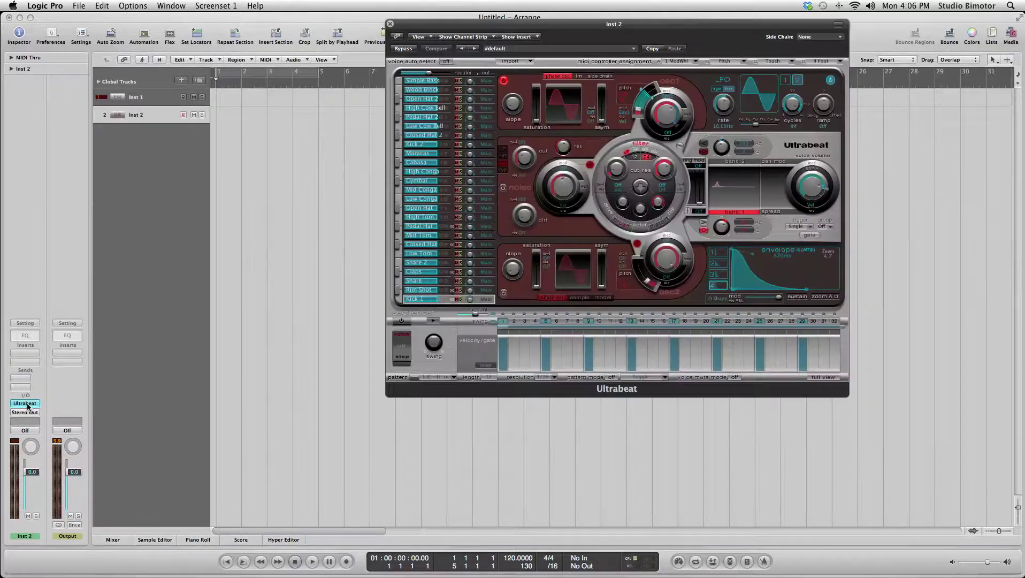
left_click(824, 39)
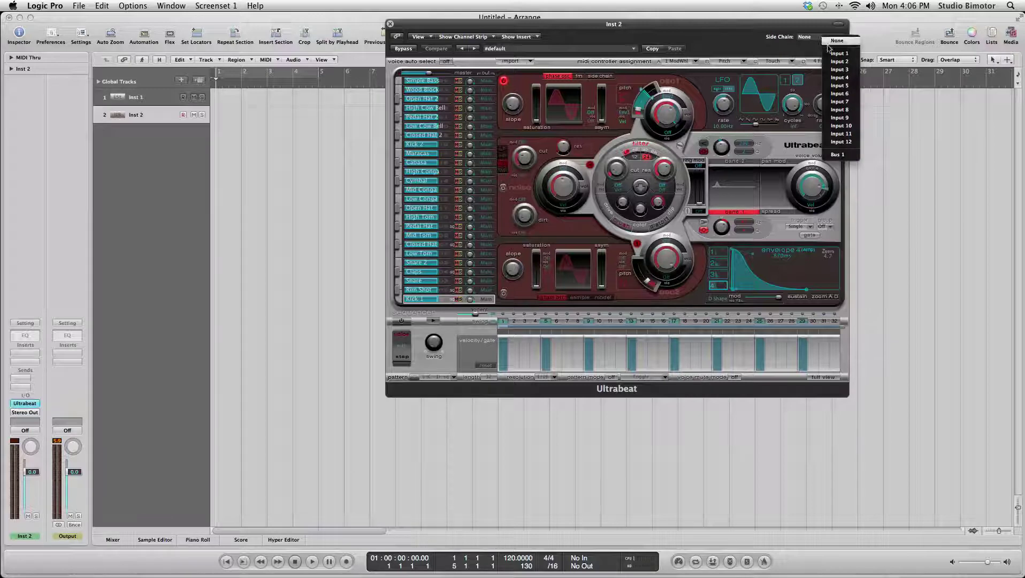
left_click(845, 155)
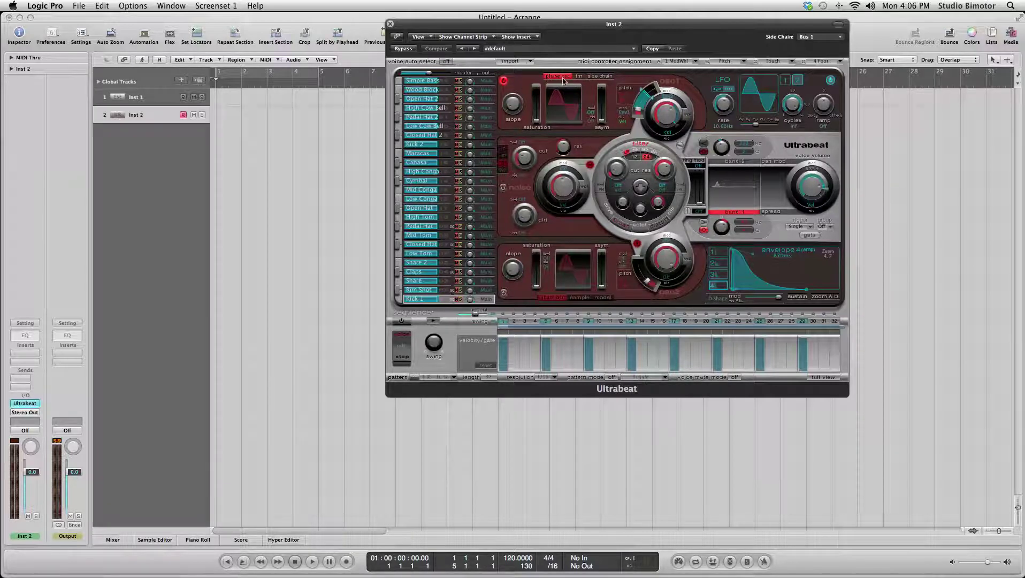
left_click(602, 76)
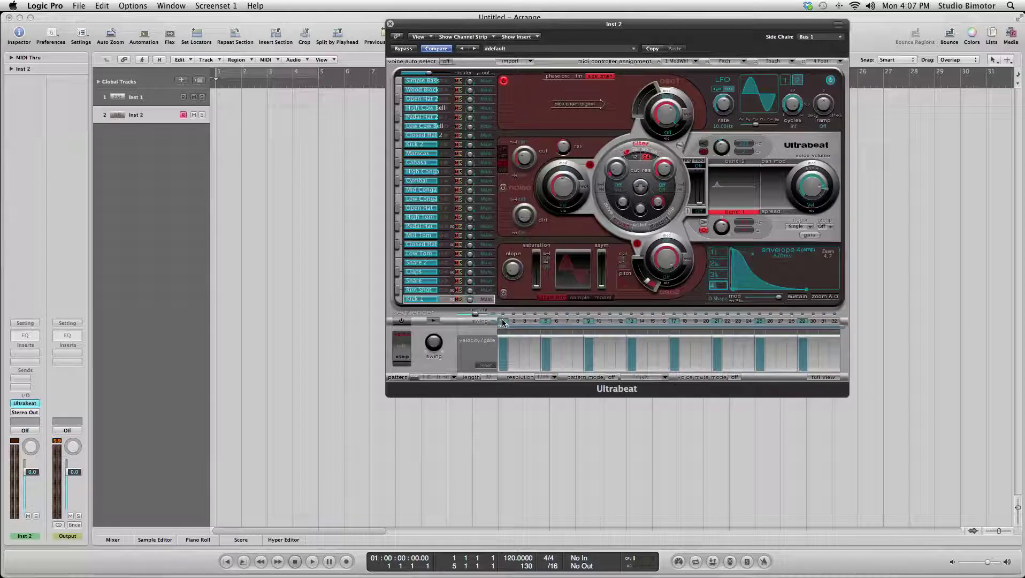
Clear the Kick 1 steps and program new ones at 1, 3, 6, even steps 8 to 22, 25, 26, 28, 30 and 32
left_click_drag(502, 322, 837, 316)
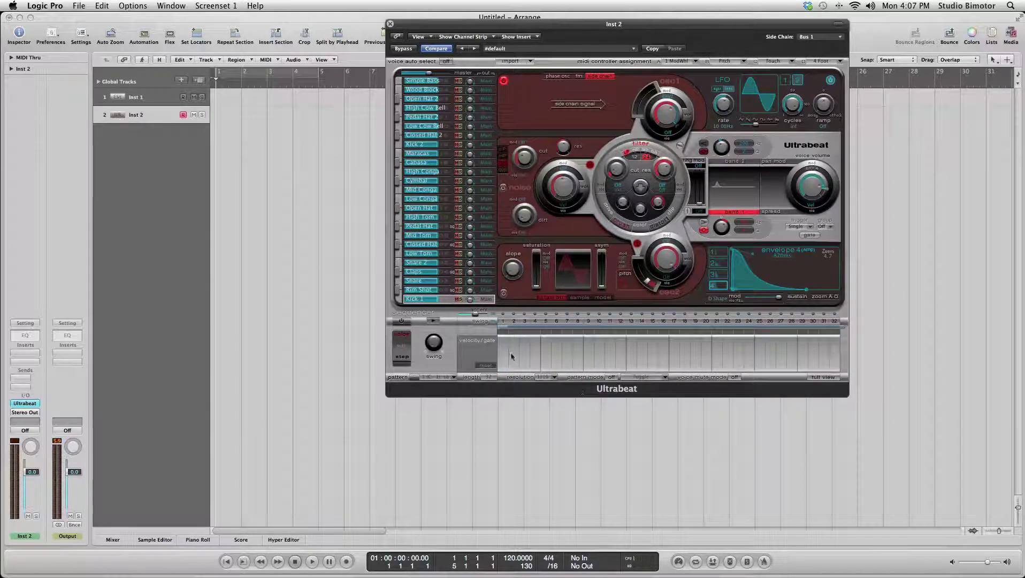
left_click(505, 321)
left_click(526, 355)
left_click(555, 356)
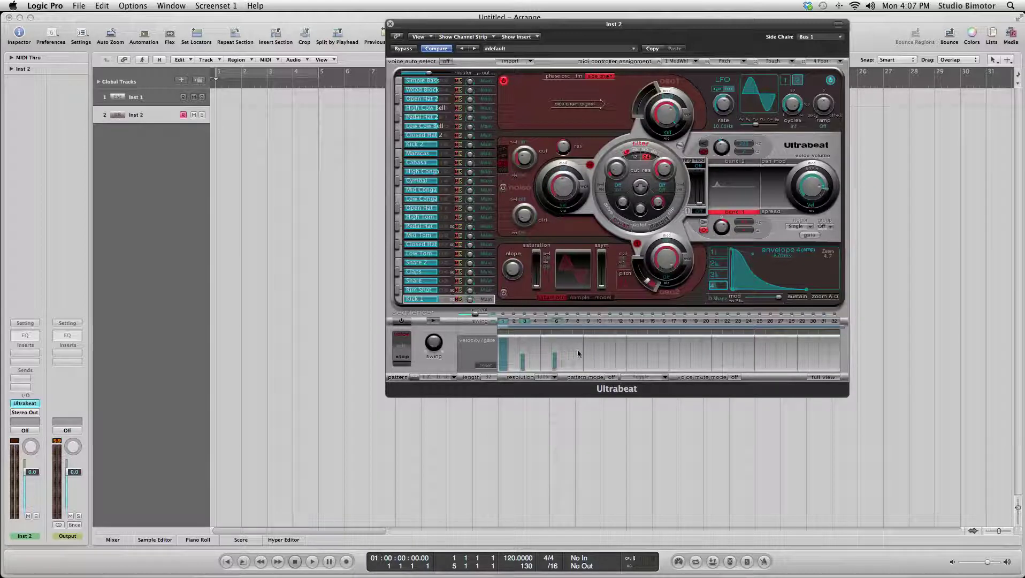
left_click(576, 354)
left_click(597, 354)
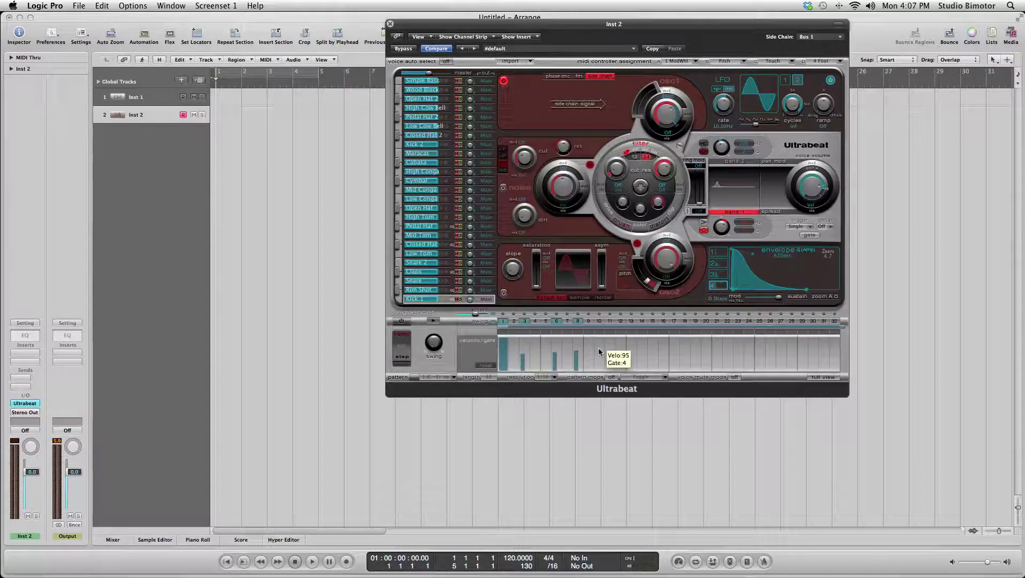
left_click(640, 350)
left_click(662, 352)
left_click(683, 351)
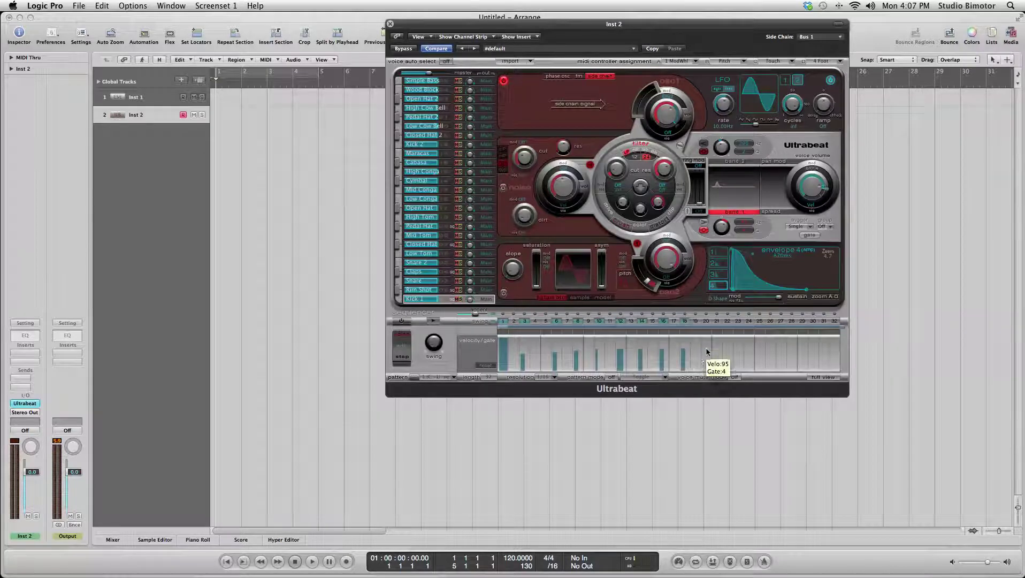
left_click(705, 351)
left_click(727, 349)
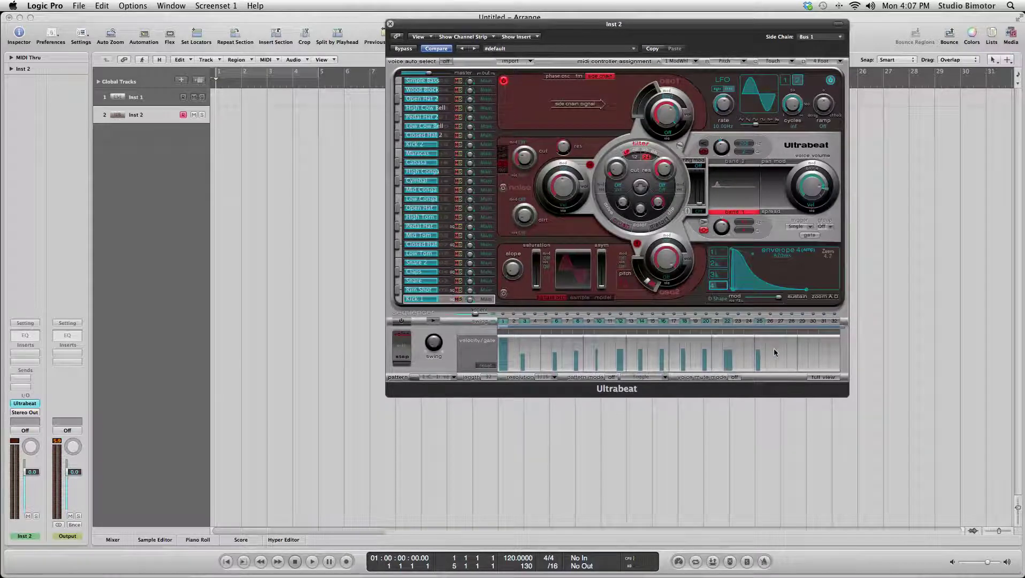
left_click(771, 349)
left_click(792, 349)
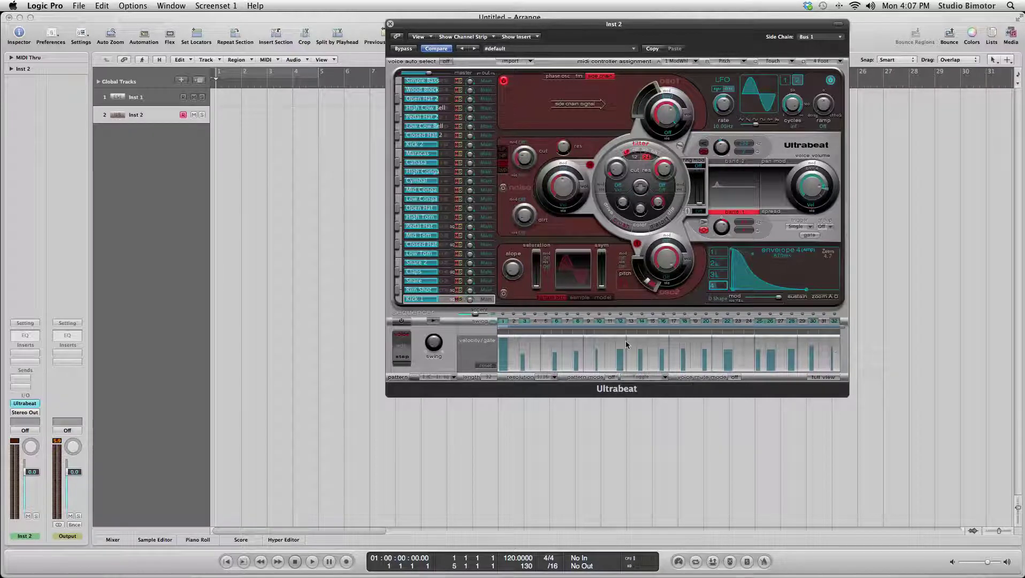
Turn on Ultrabeat's step sequencer and rename the Kick 1 voice as Ese
left_click(400, 321)
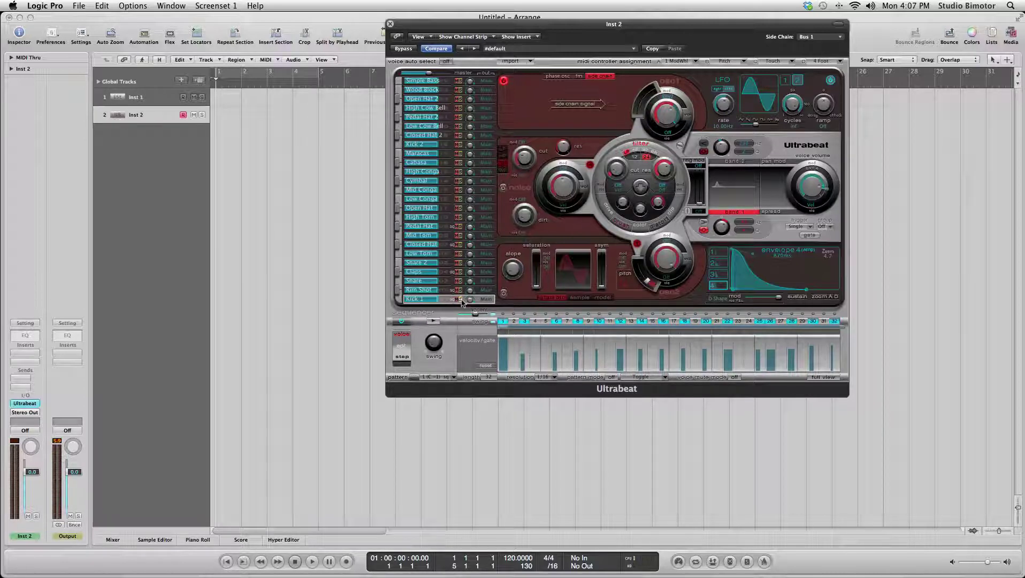
double_click(418, 299)
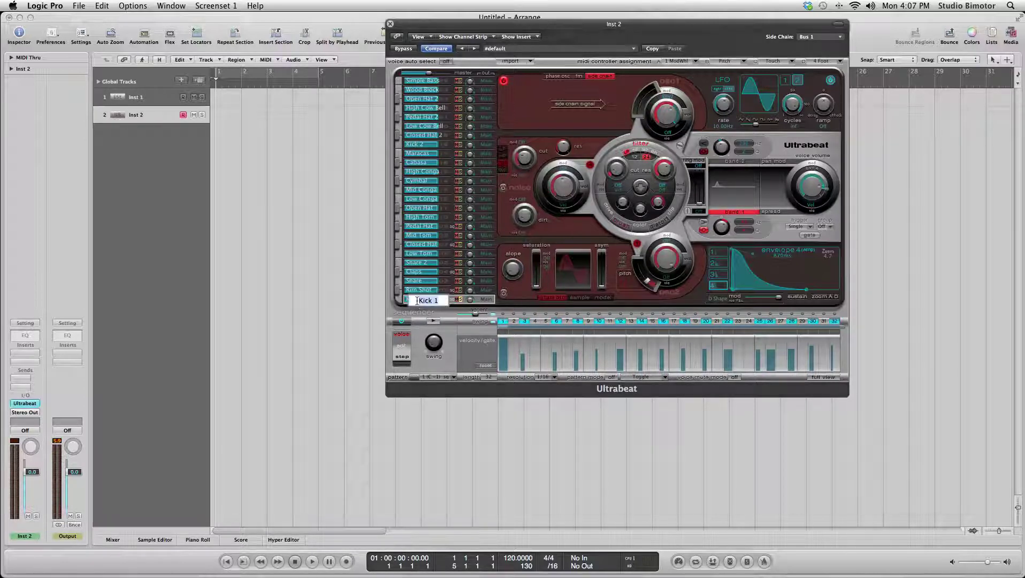
type("Ese")
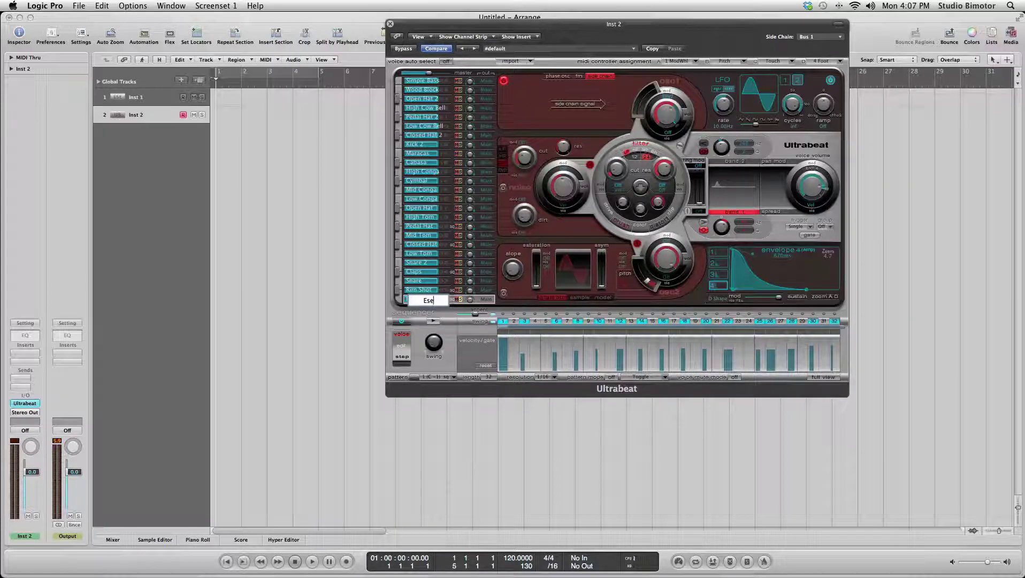
key("Return")
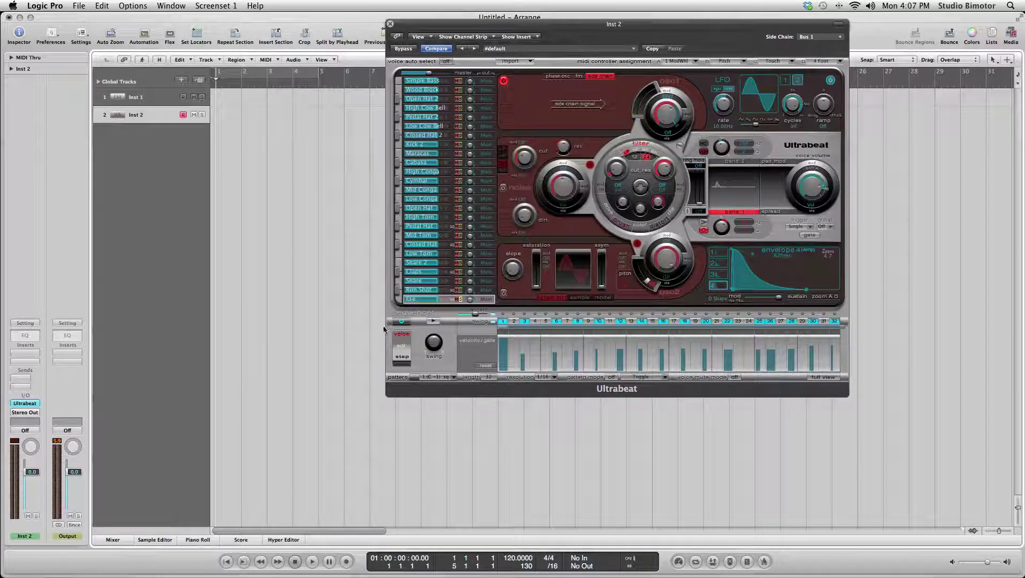
Enable the cycle from bar 1 to bar 5 and audition Inst 1 through the sequenced Ultrabeat gate, stopping playback at the end
left_click_drag(225, 74, 320, 73)
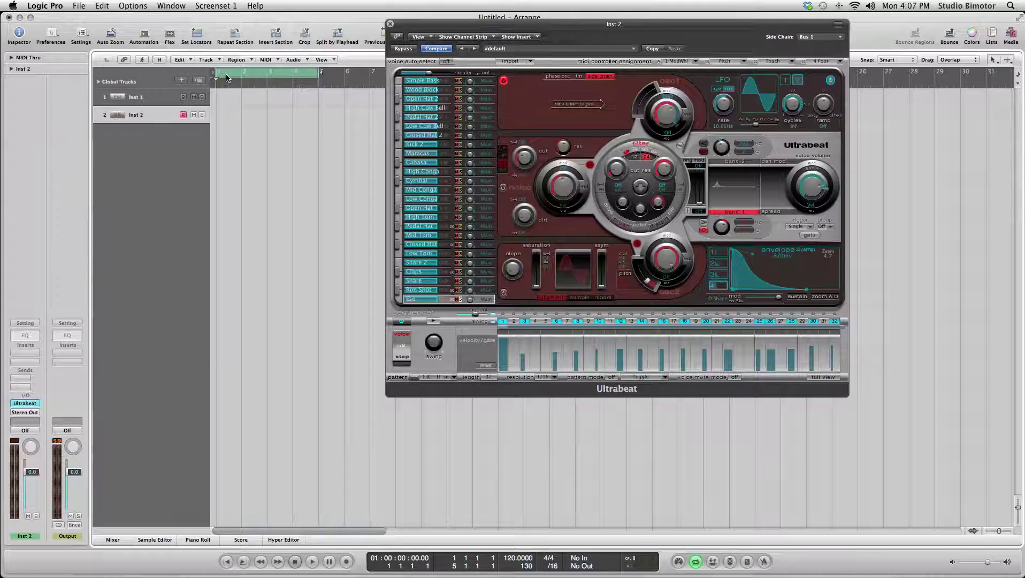
left_click(313, 562)
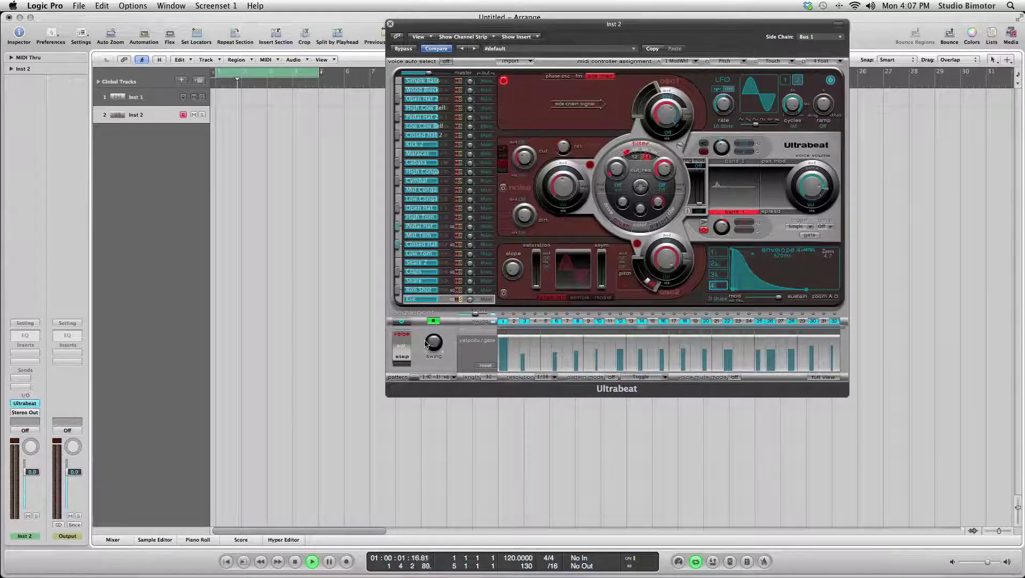
left_click(149, 98)
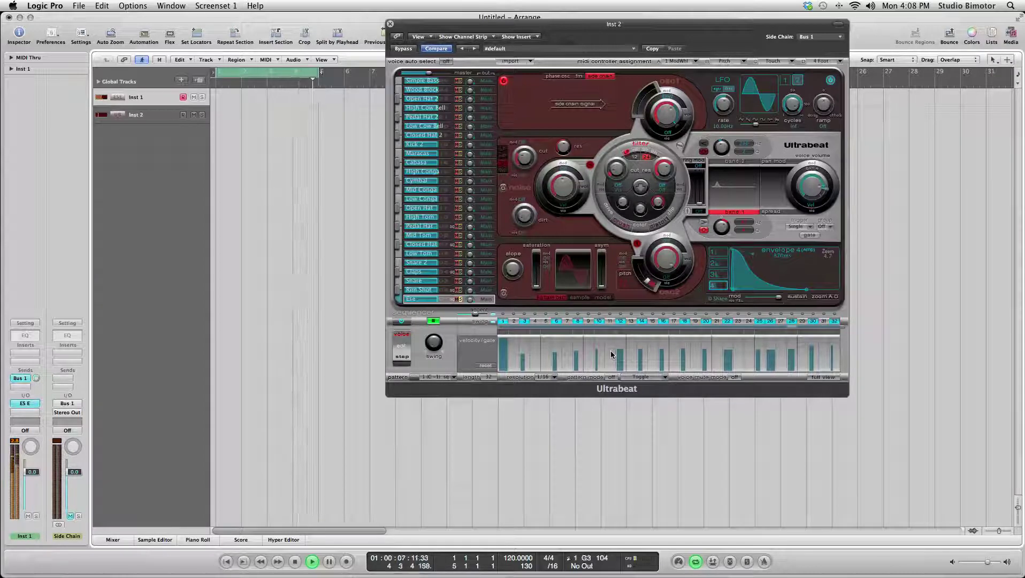
key("space")
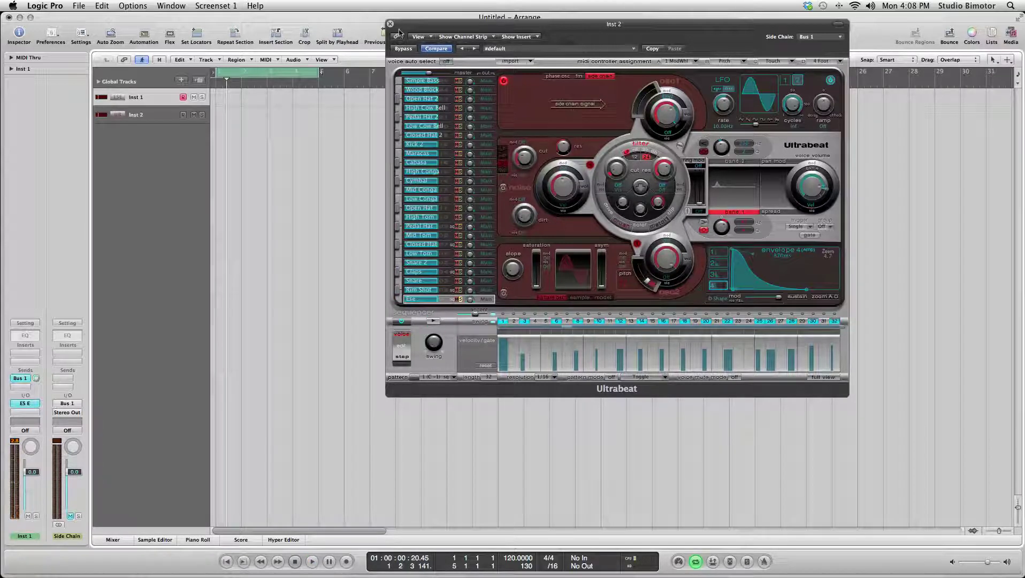
Close Ultrabeat, turn off the cycle and record a four-bar sustained chord part on the Inst 1 track
left_click(390, 25)
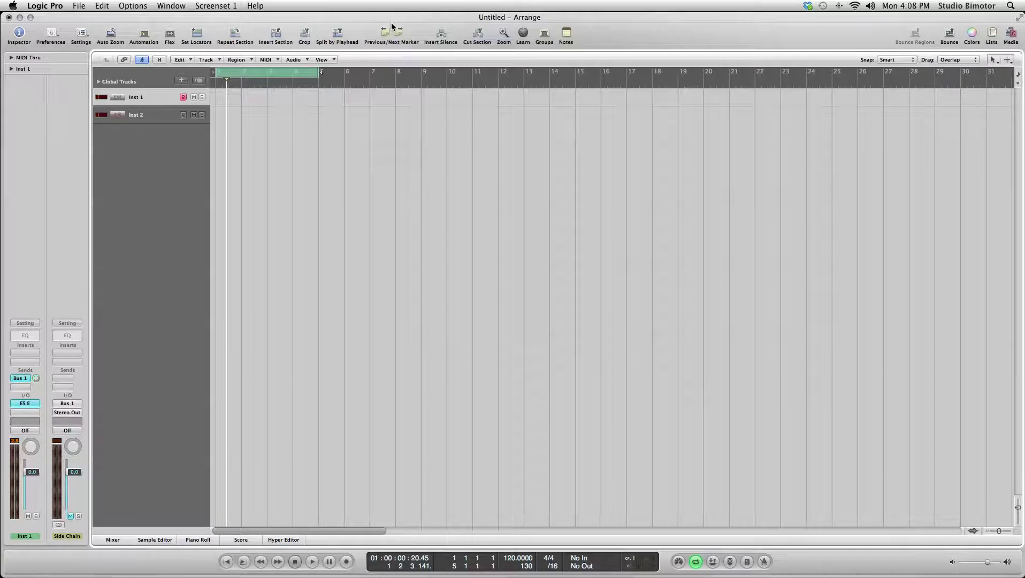
left_click(289, 76)
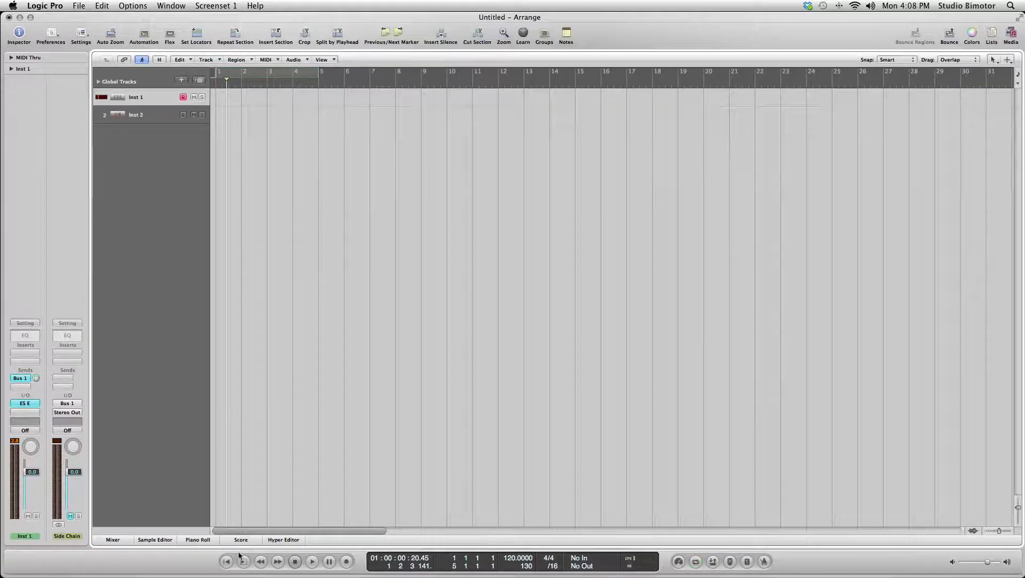
left_click(345, 561)
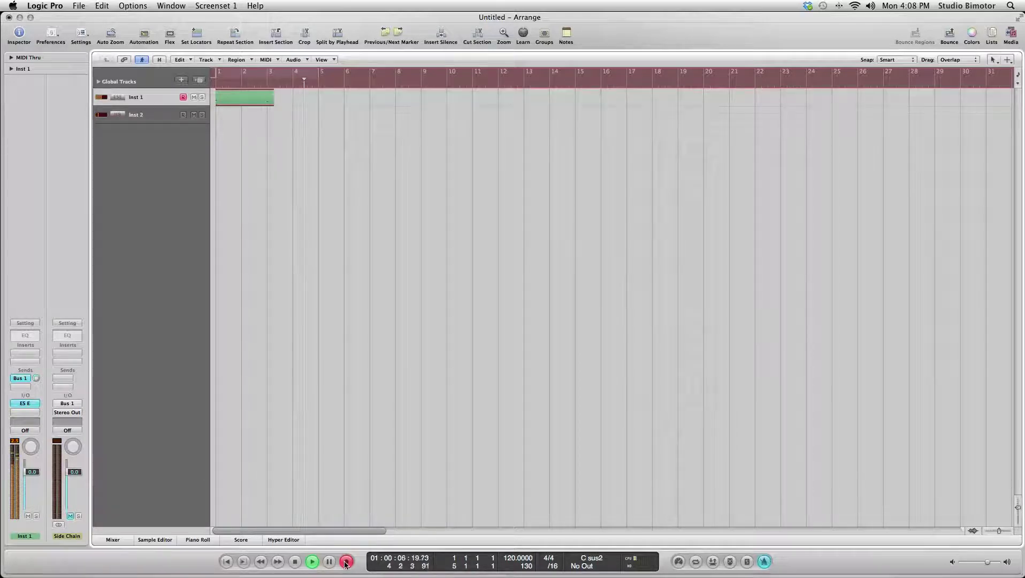
left_click(346, 561)
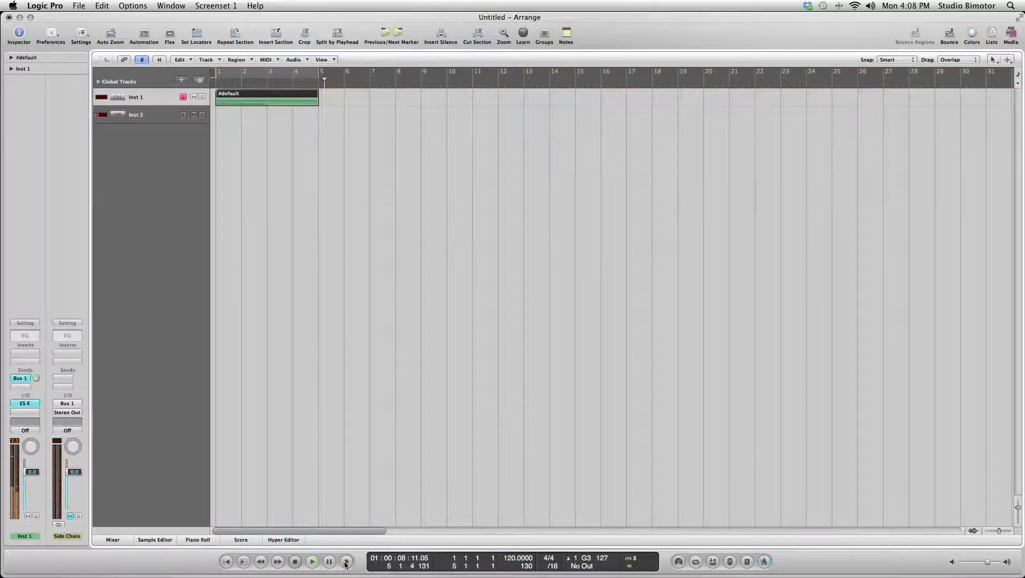
Quantize all notes of the recorded Inst 1 region to 1/4-Note and close the Piano Roll
double_click(249, 99)
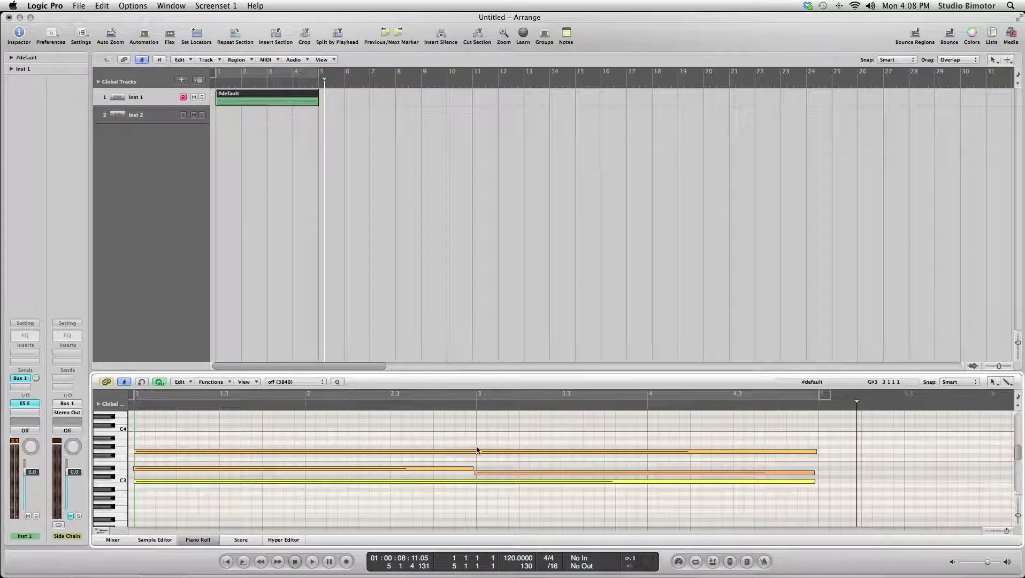
key("super+a")
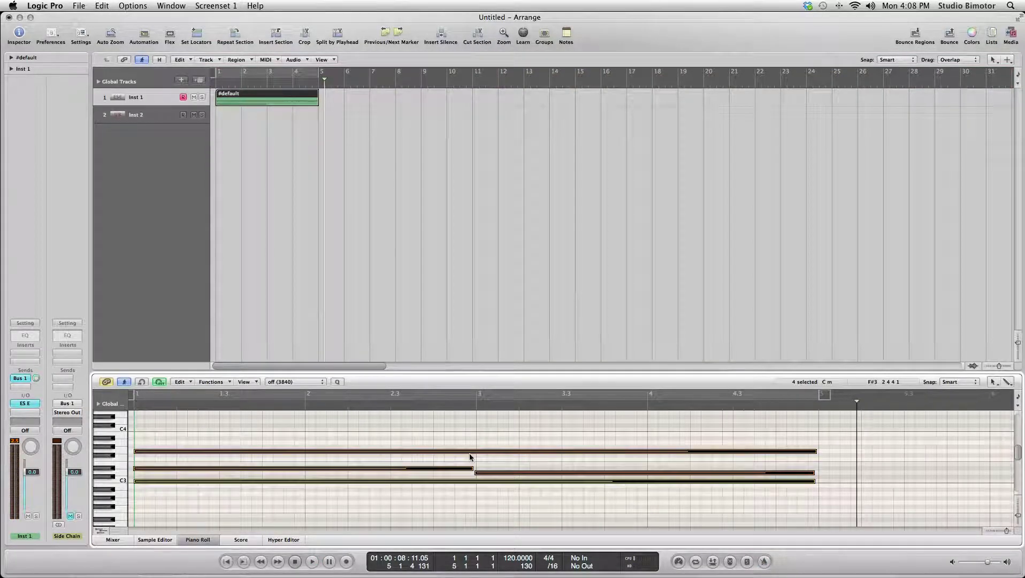
left_click(315, 381)
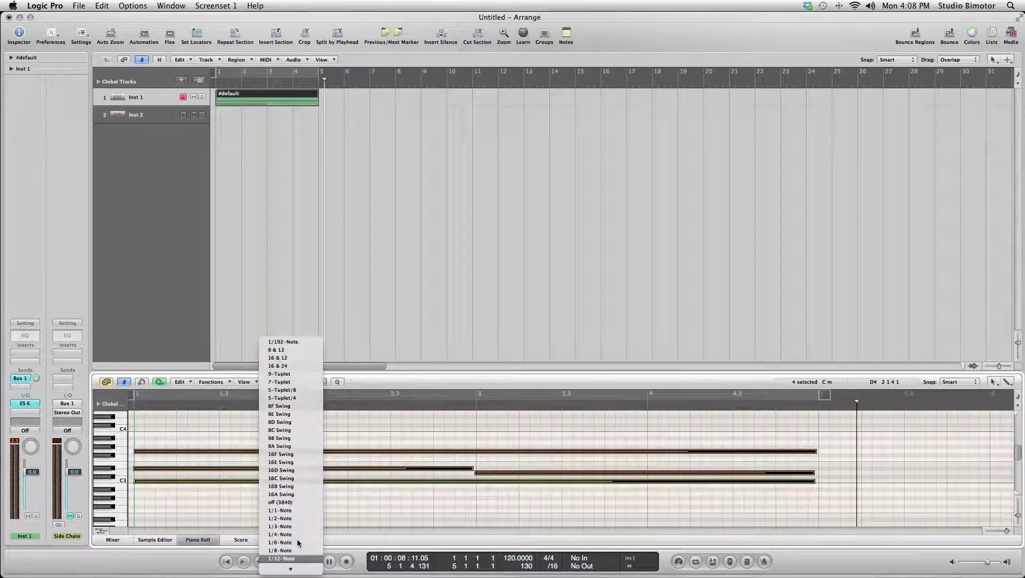
left_click(297, 536)
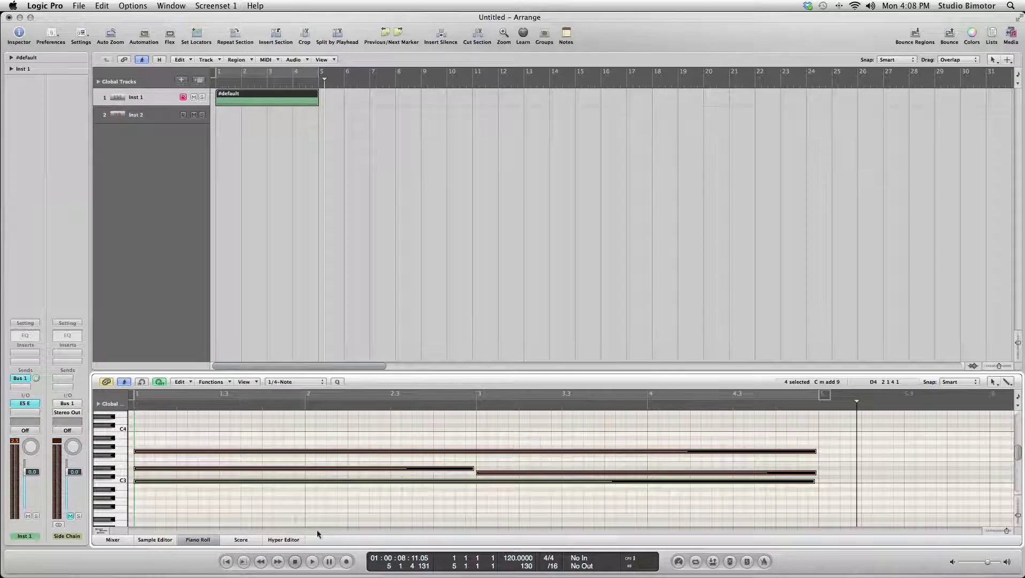
left_click(198, 540)
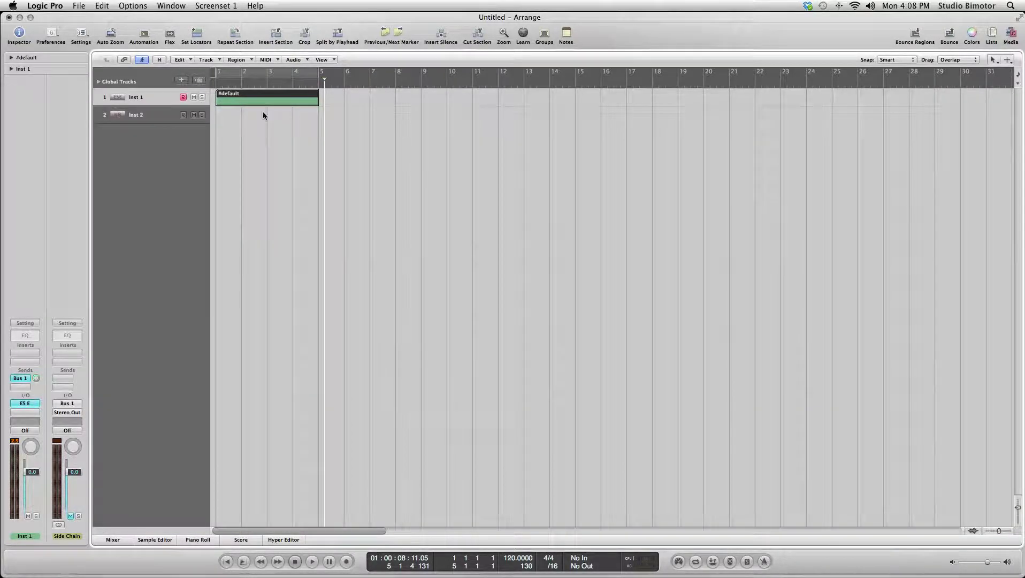
Turn the cycle back on, play the recorded region and open Ultrabeat on the Inst 2 track
left_click(264, 75)
key("space")
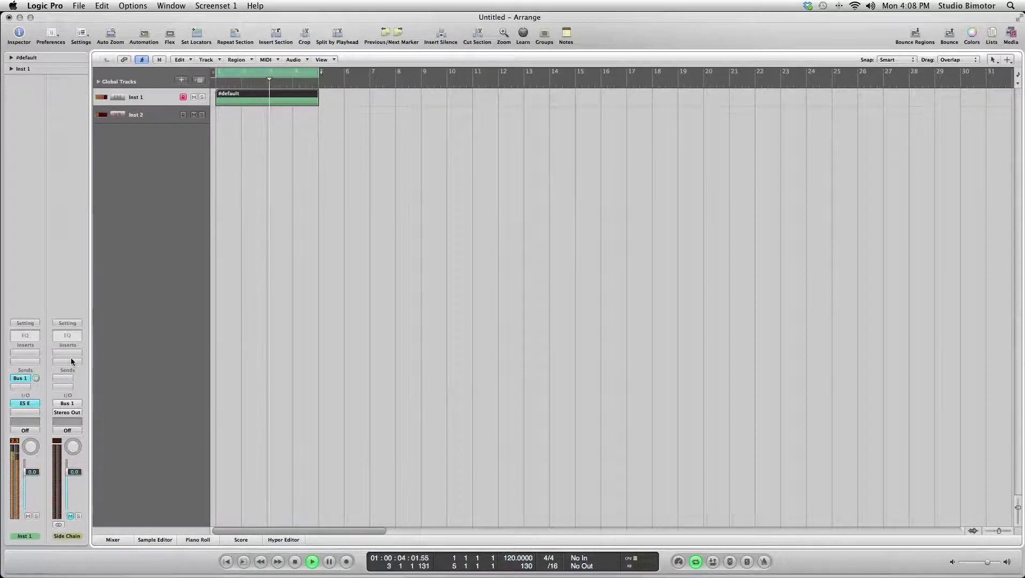
left_click(148, 116)
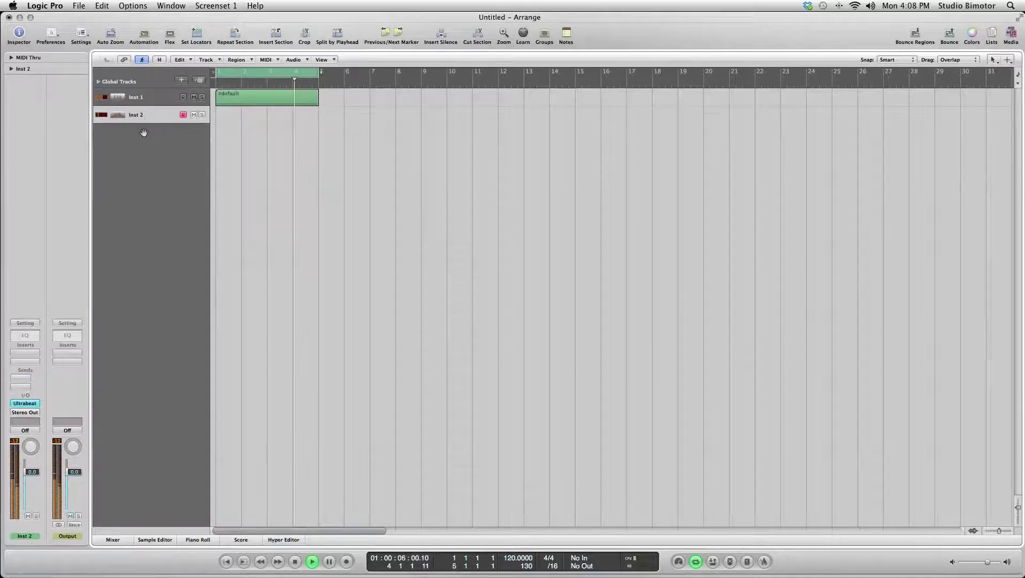
left_click(25, 403)
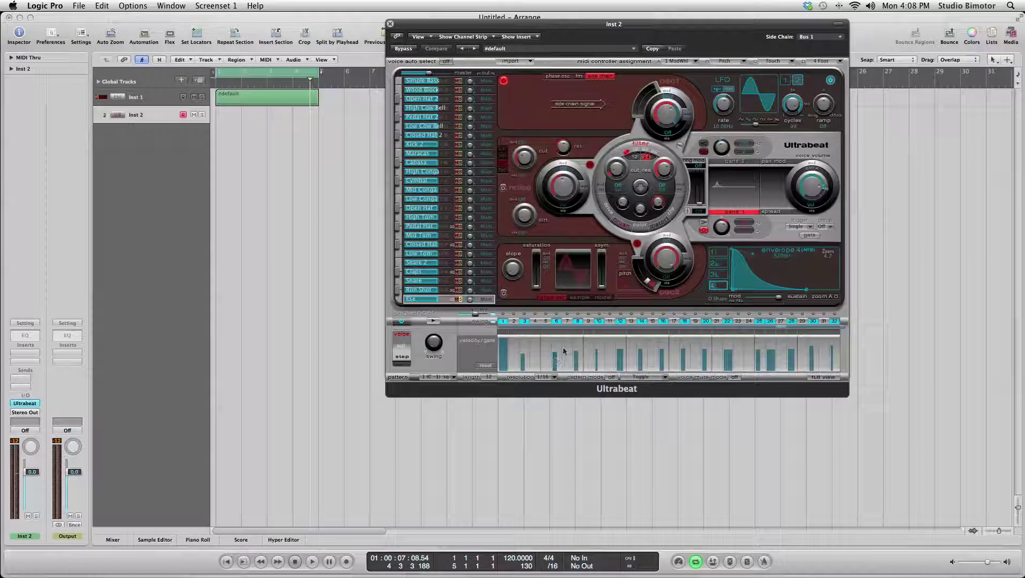
Lower the velocity of steps 6 and 22 and lengthen the gates of steps 6, 8, 10 and 22
left_click_drag(556, 364, 583, 351)
left_click(579, 322)
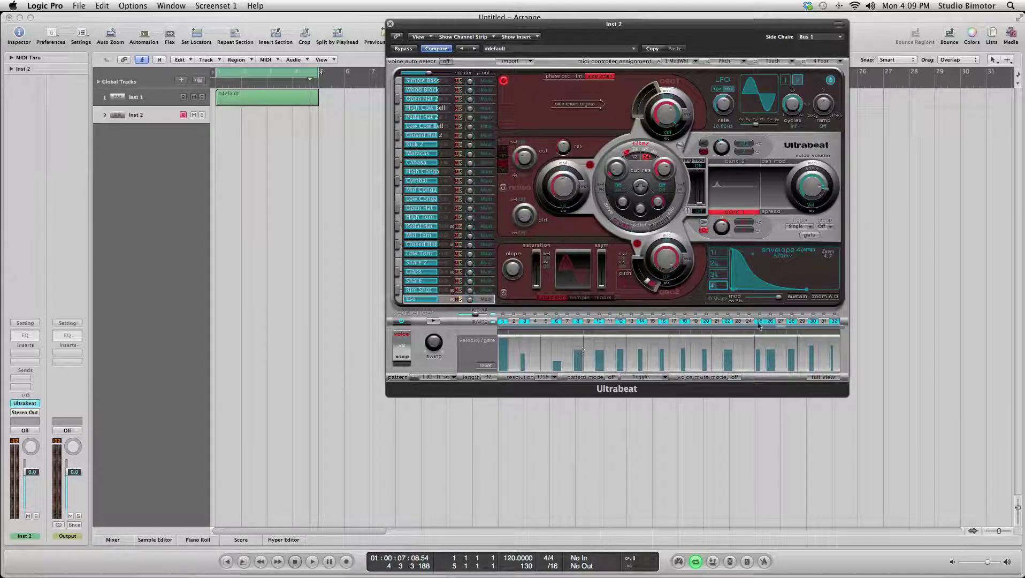
left_click_drag(729, 353, 729, 361)
Adjust Ultrabeat's filter cutoff by ear while the sequence plays, and stop playback
key("space")
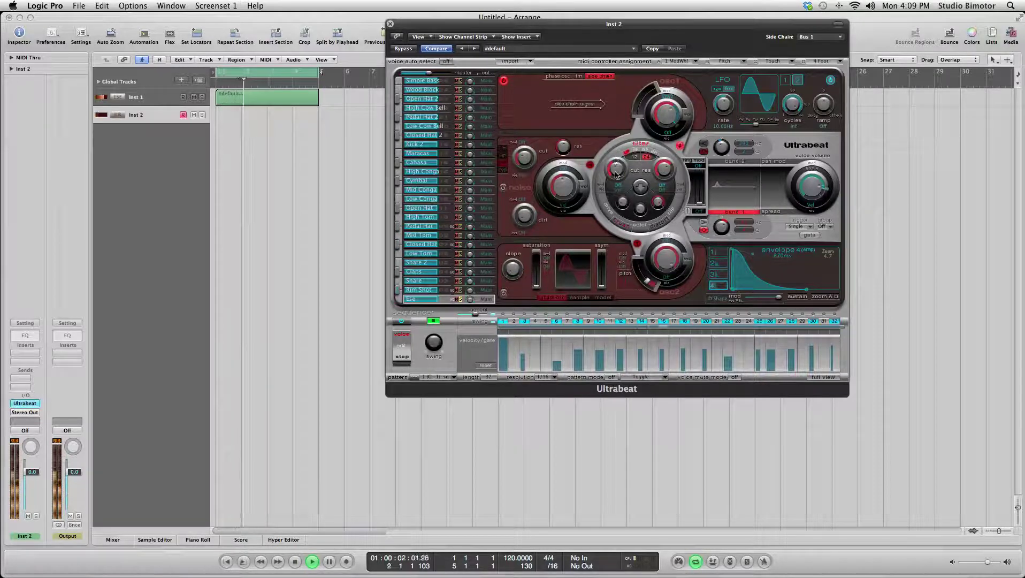
mouse_move(616, 159)
left_mouse_down()
mouse_move(622, 150)
mouse_move(622, 163)
left_mouse_up()
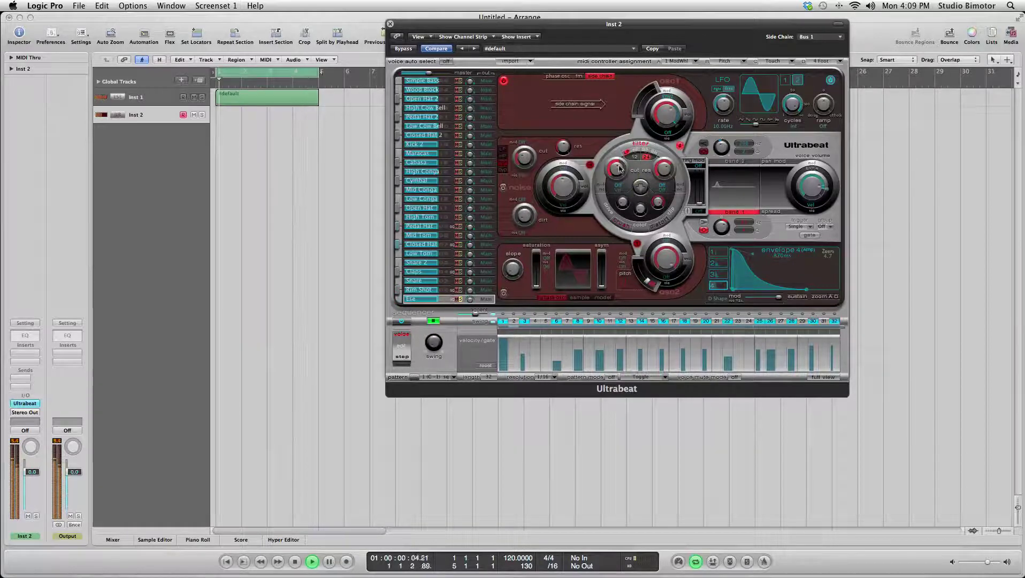
key("space")
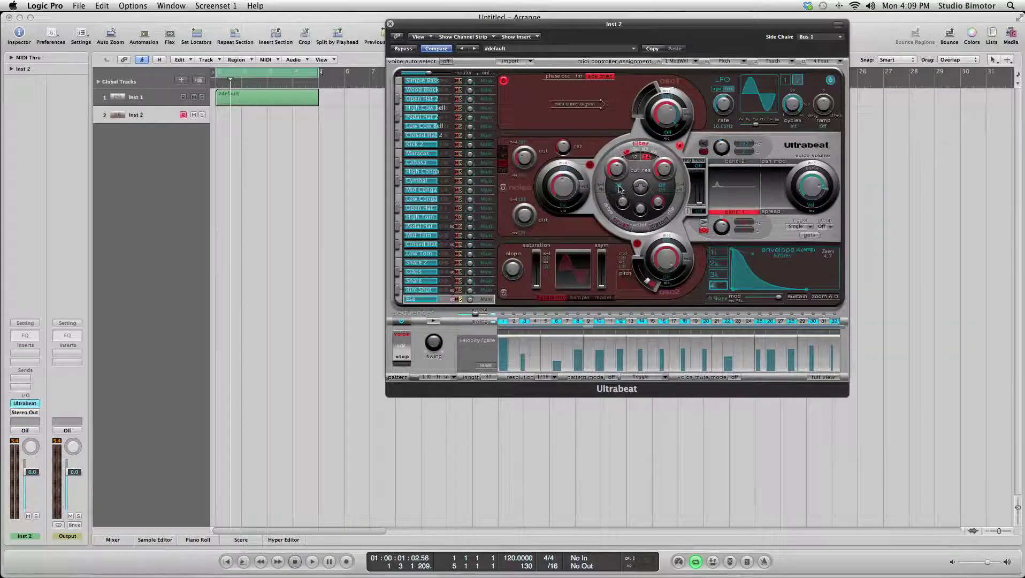
Modulate the filter cutoff with Max via Vel and adjust its modulation range on the cutoff knob
left_click(620, 190)
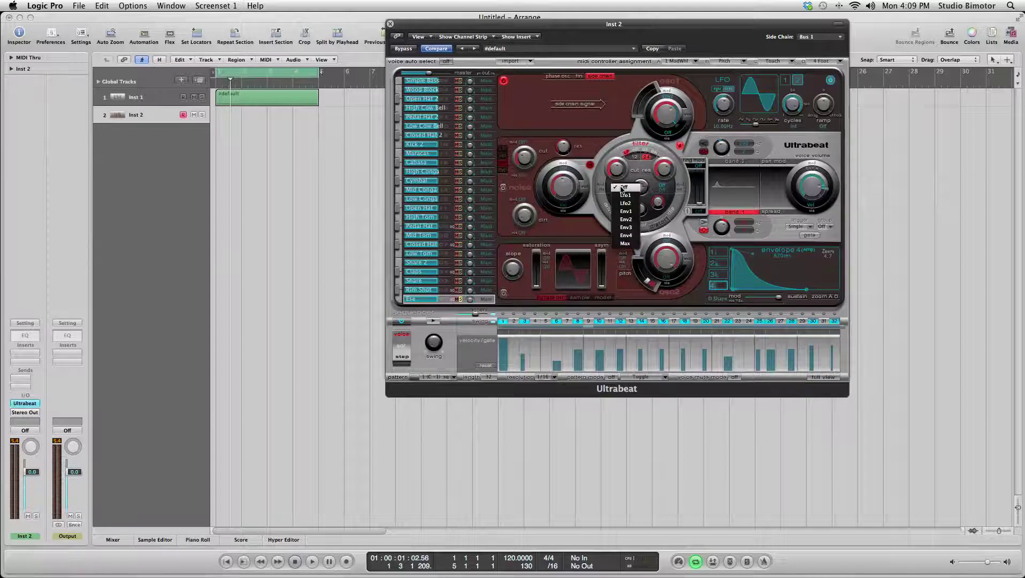
left_click(630, 242)
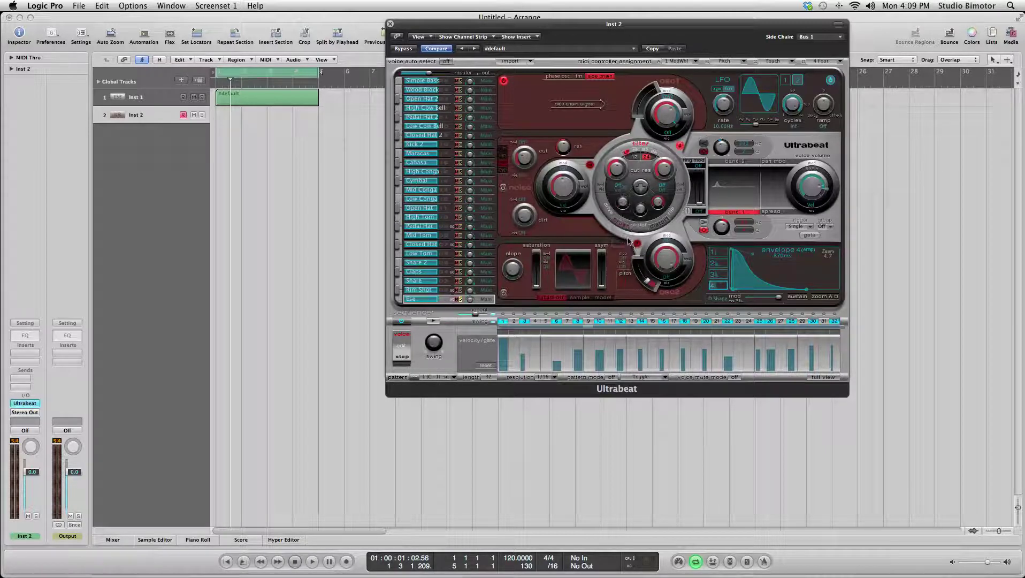
left_click(621, 192)
left_click(625, 191)
mouse_move(623, 164)
left_mouse_down()
mouse_move(627, 178)
mouse_move(617, 161)
left_mouse_up()
Add steps 11, 29 and 31, lower the velocities of steps 8 and 10, and ramp velocities upward from step 28 to 32
left_click(609, 364)
left_click(581, 355)
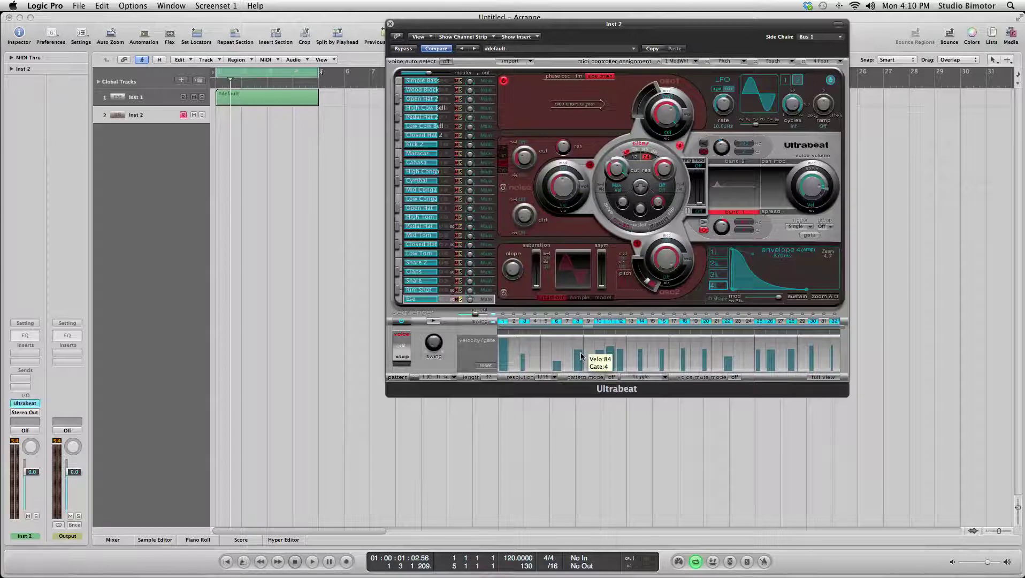
mouse_move(580, 357)
left_mouse_down()
mouse_move(579, 345)
mouse_move(579, 367)
mouse_move(580, 358)
mouse_move(602, 362)
left_mouse_up()
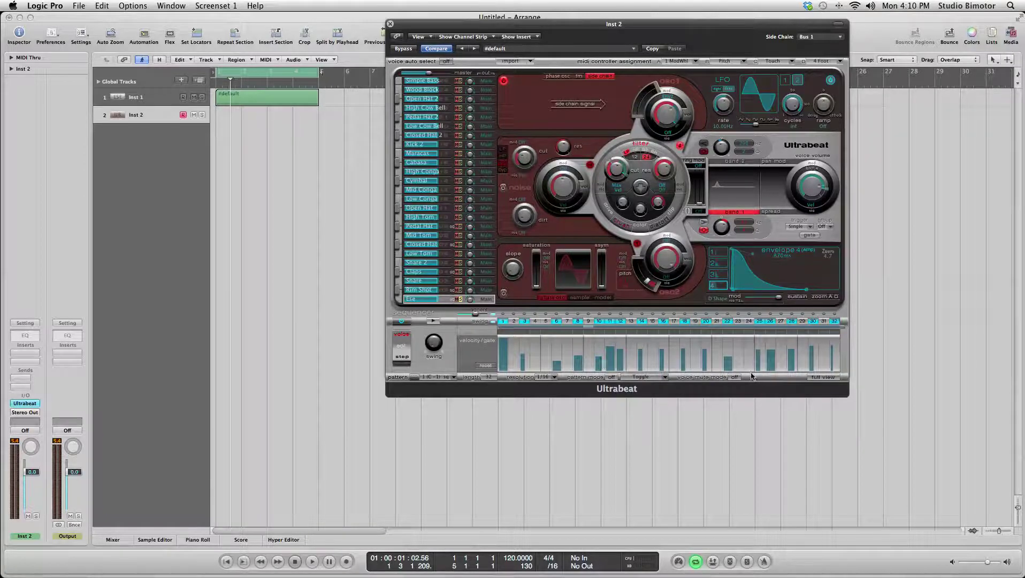
left_click(794, 358)
left_click_drag(793, 358, 836, 338)
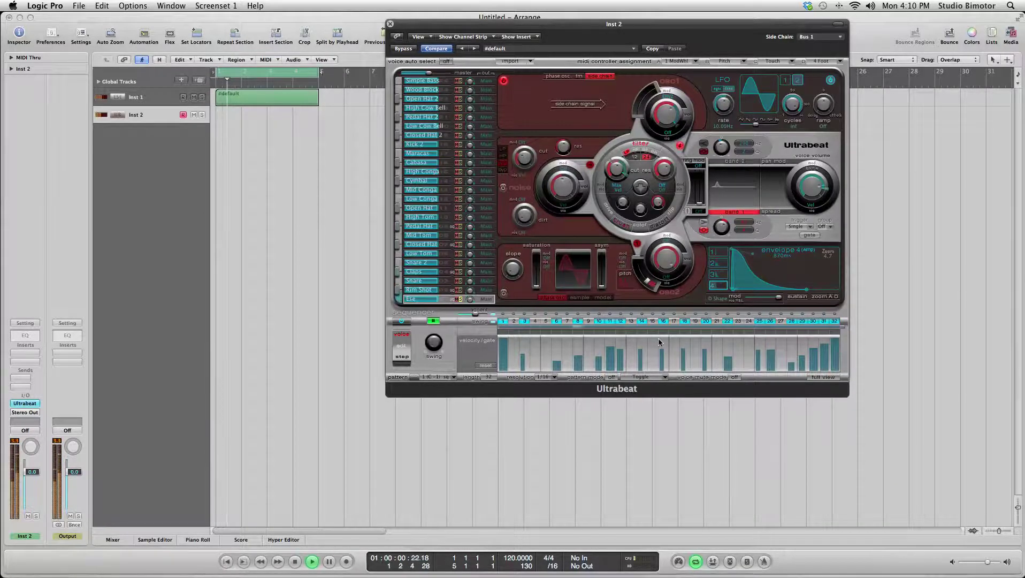
Audition the velocity-modulated gate pattern with the Ese voice selected, then close Ultrabeat and select the Inst 1 track
key("space")
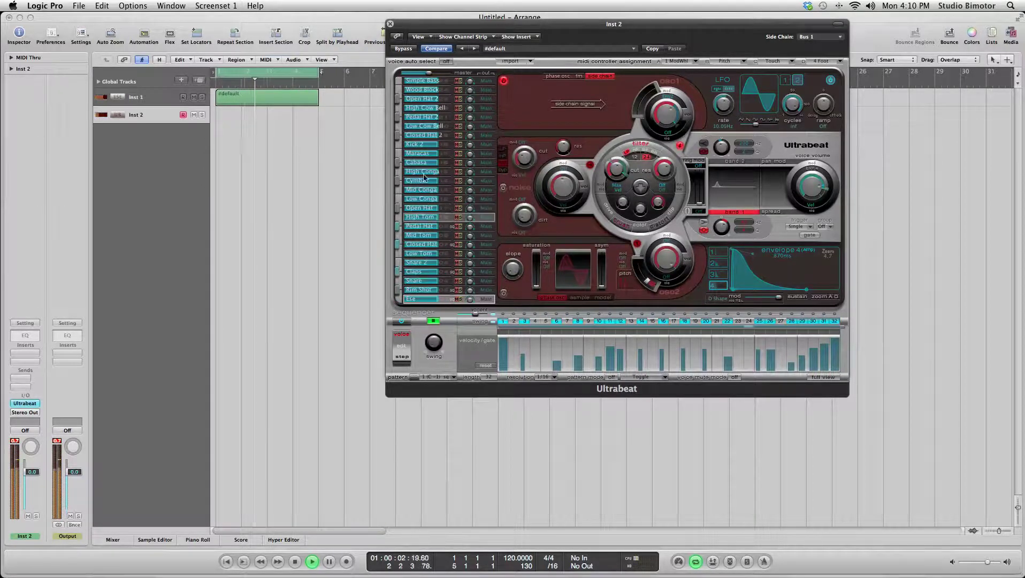
left_click(461, 299)
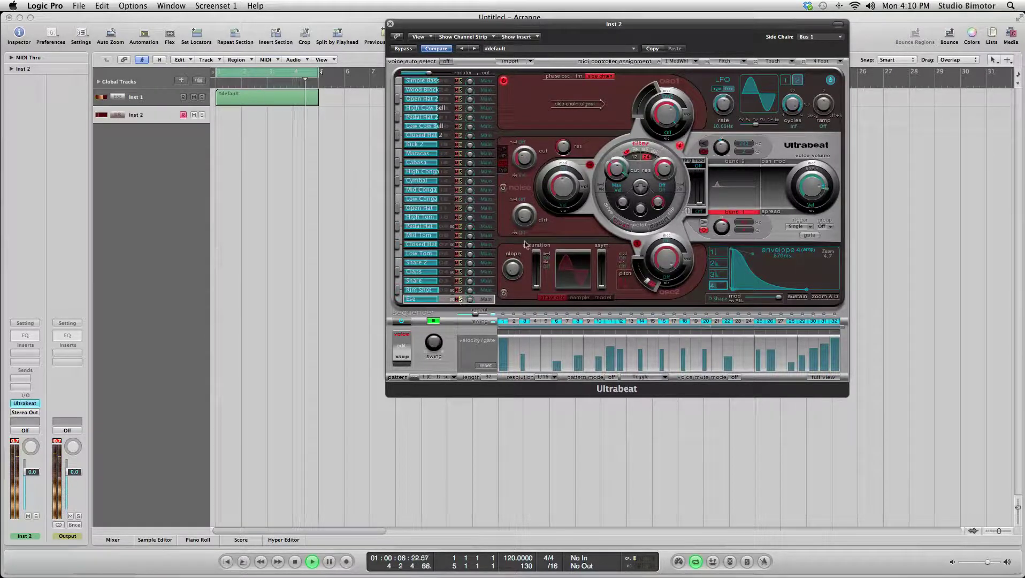
key("space")
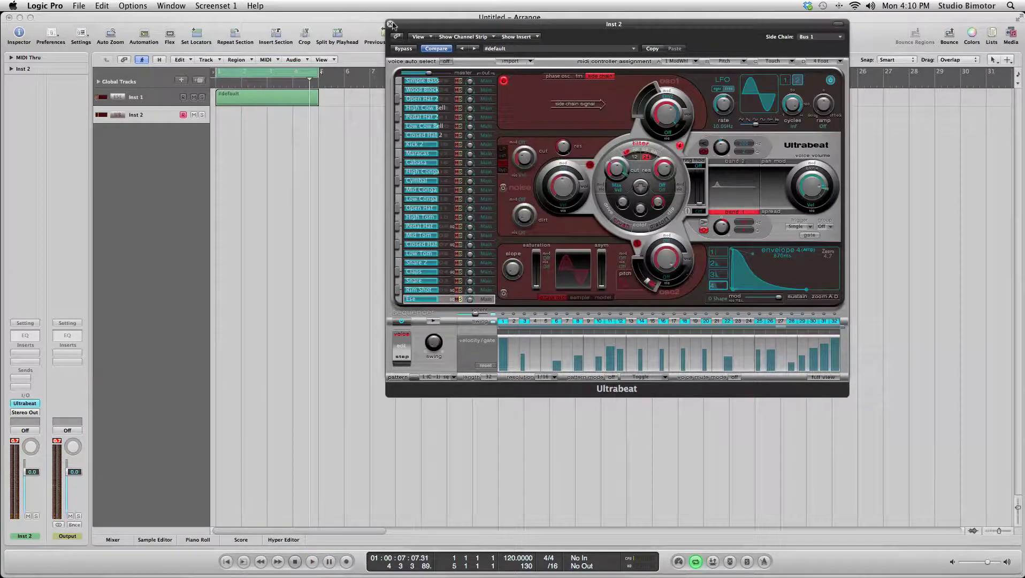
left_click(391, 25)
left_click(162, 97)
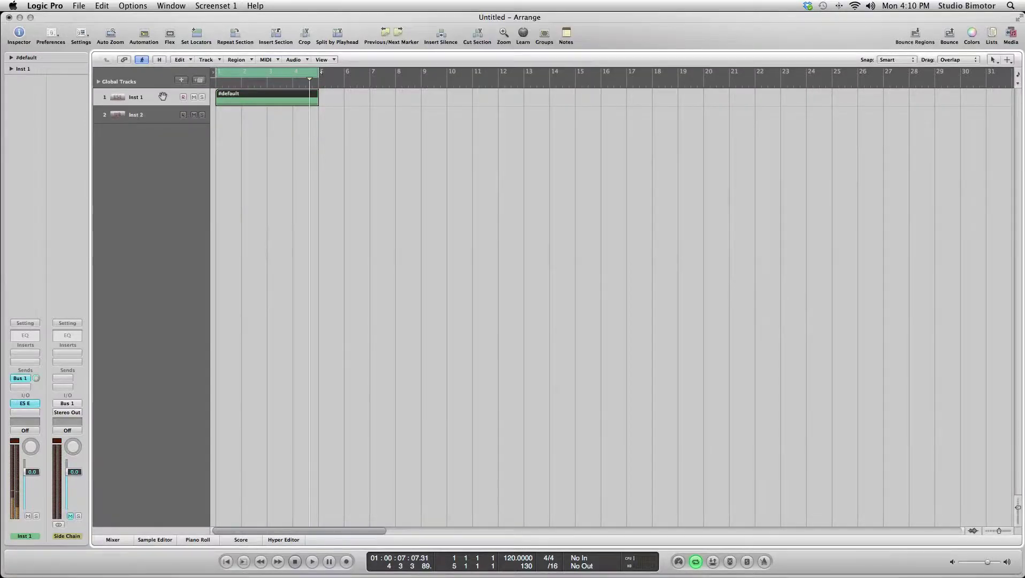